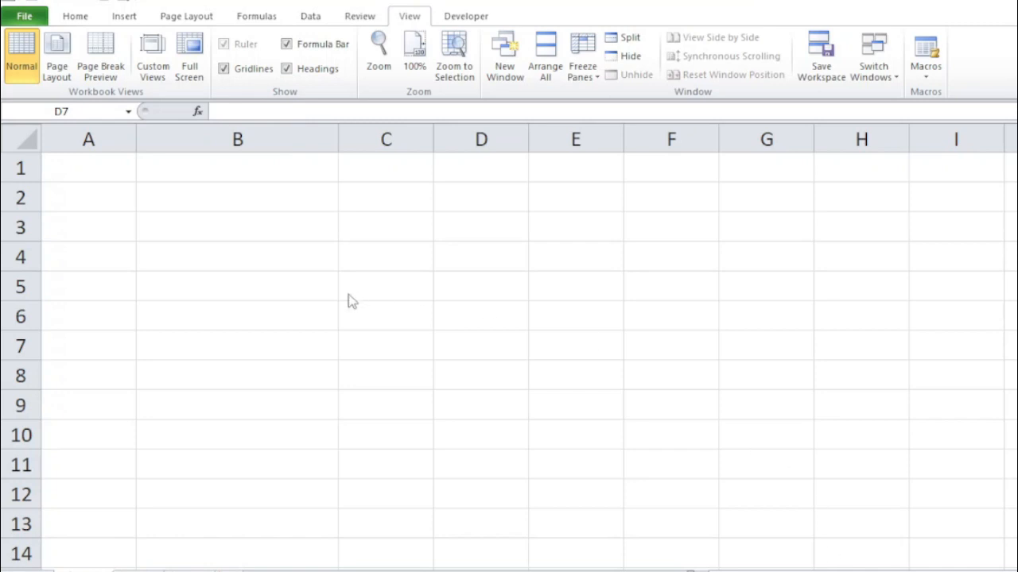
pyautogui.click(88, 165)
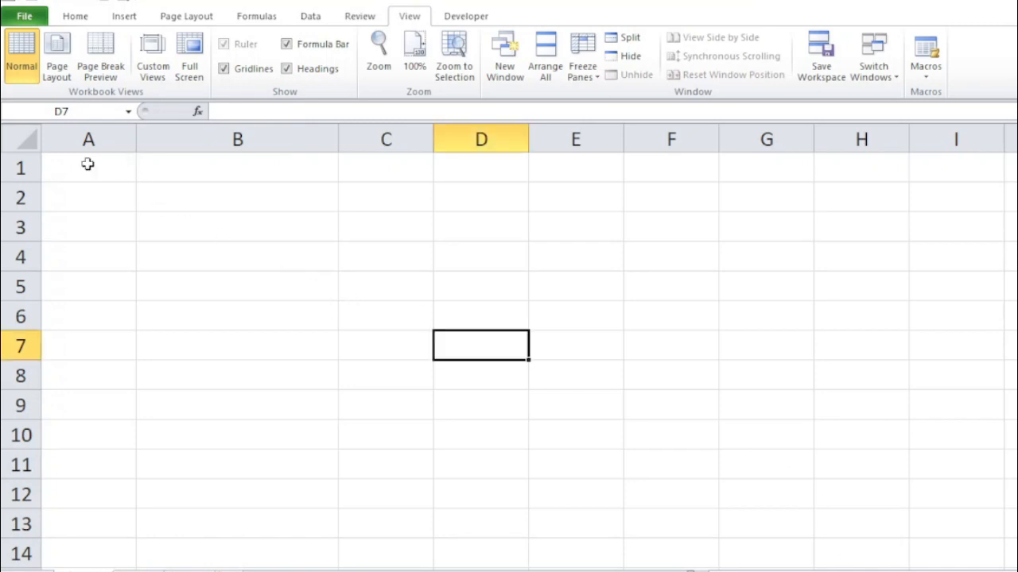
pyautogui.click(88, 163)
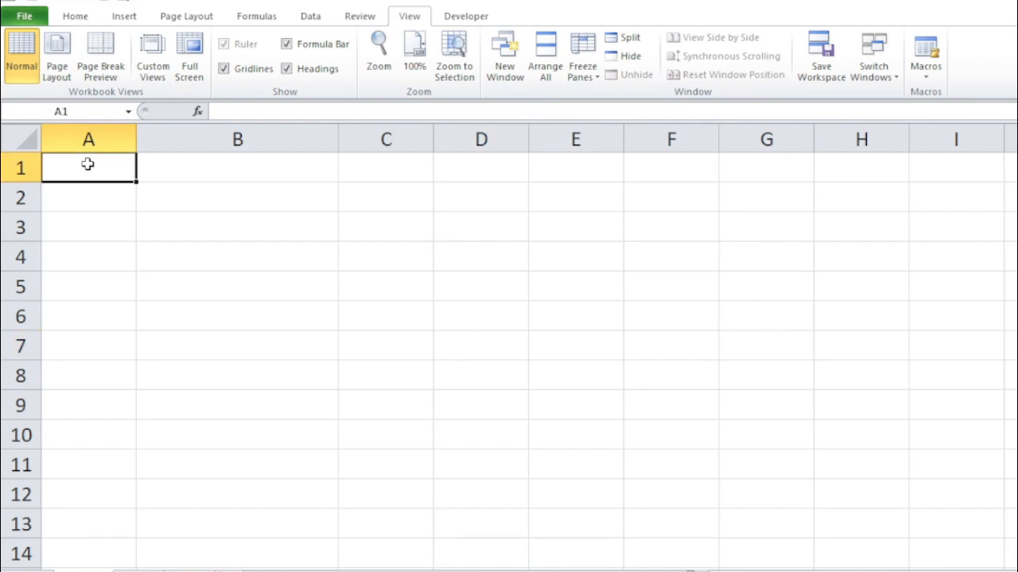
pyautogui.click(182, 209)
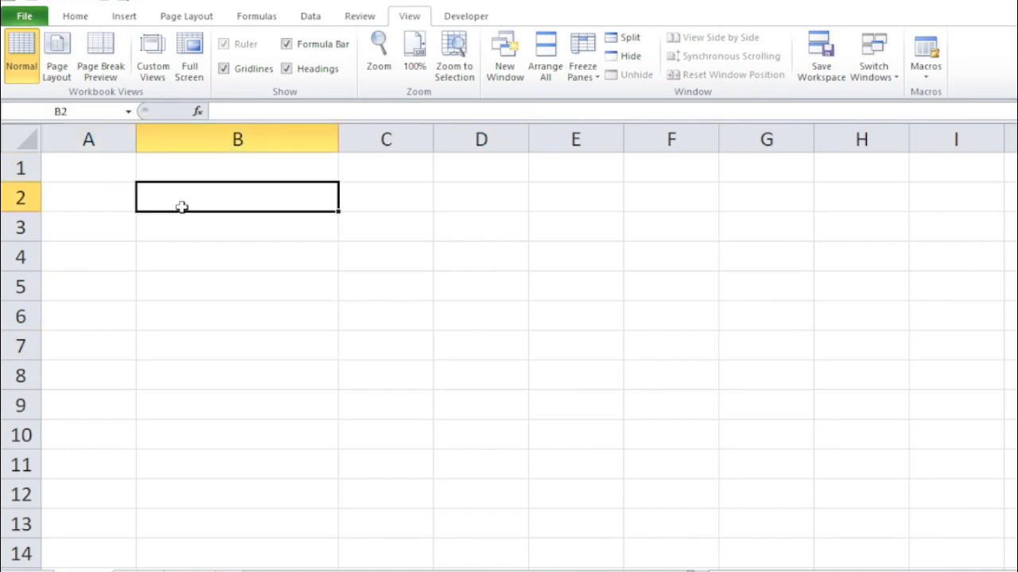
pyautogui.click(186, 169)
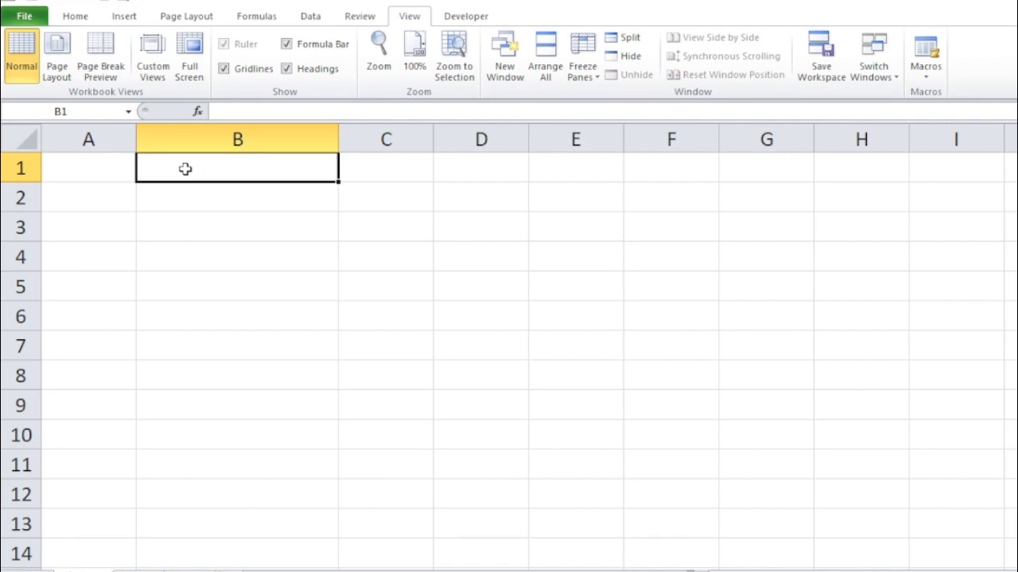
pyautogui.click(198, 204)
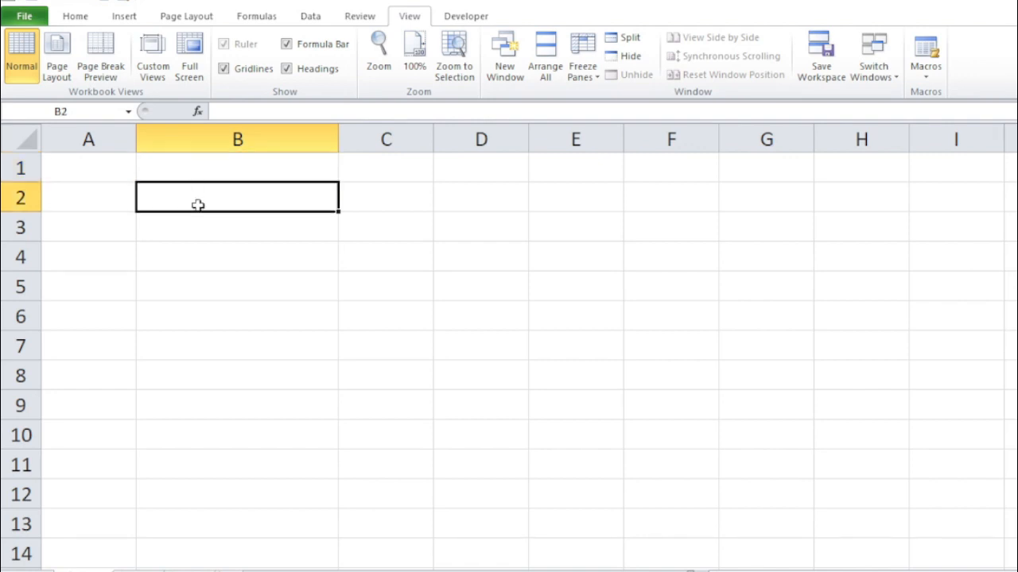
pyautogui.click(200, 170)
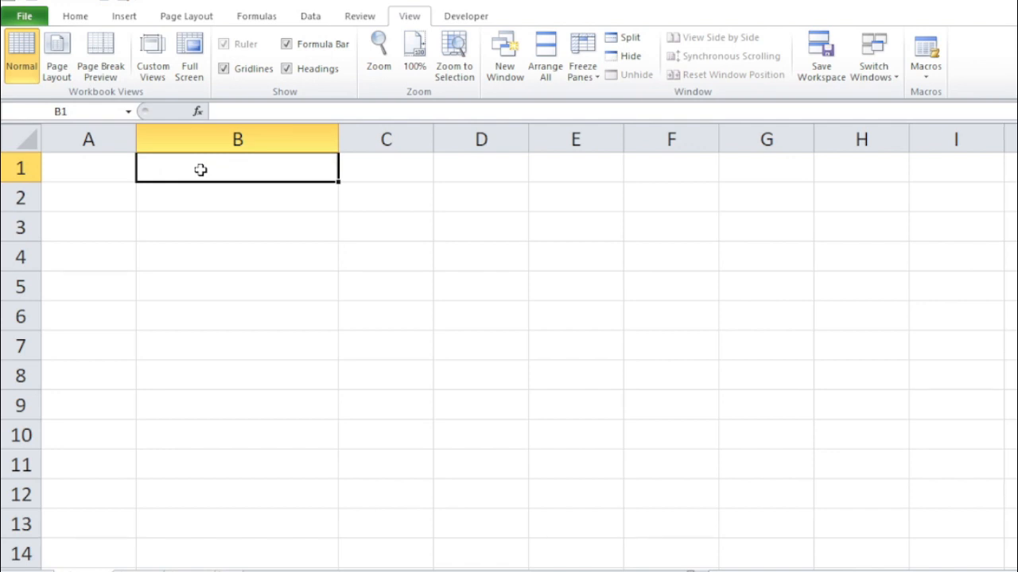
pyautogui.click(205, 195)
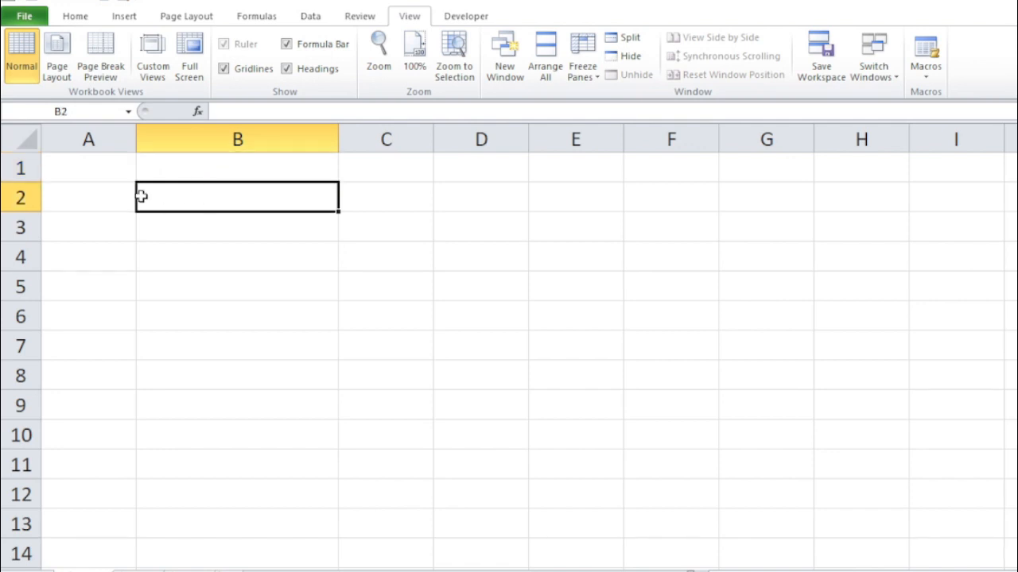
pyautogui.click(88, 167)
pyautogui.click(88, 197)
pyautogui.click(94, 165)
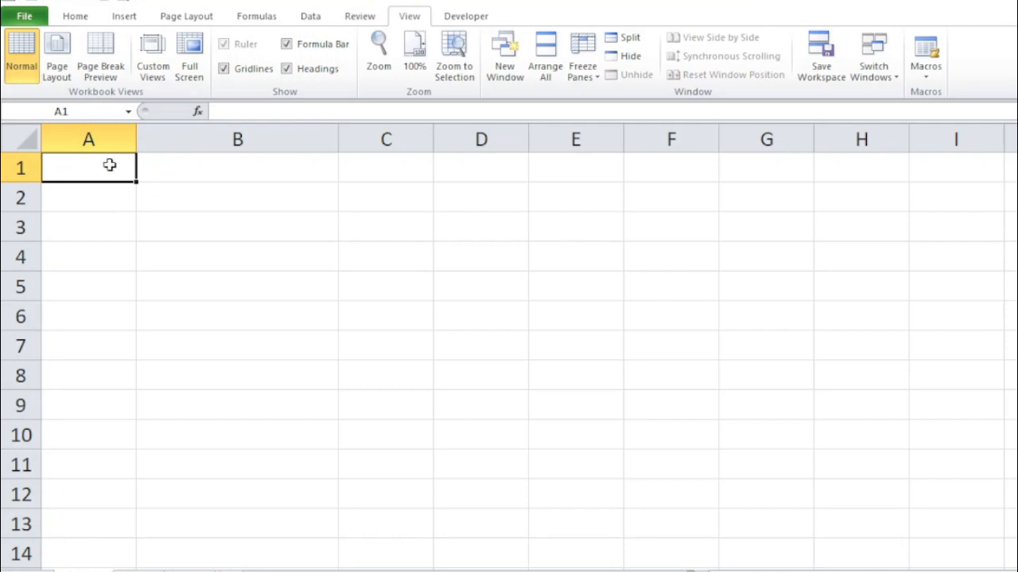
pyautogui.click(173, 166)
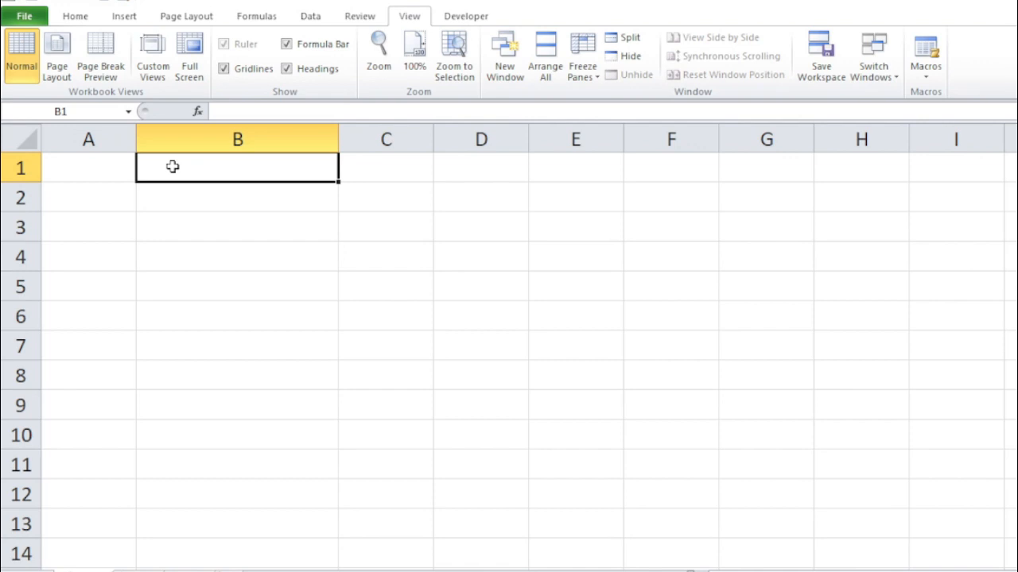
pyautogui.click(206, 200)
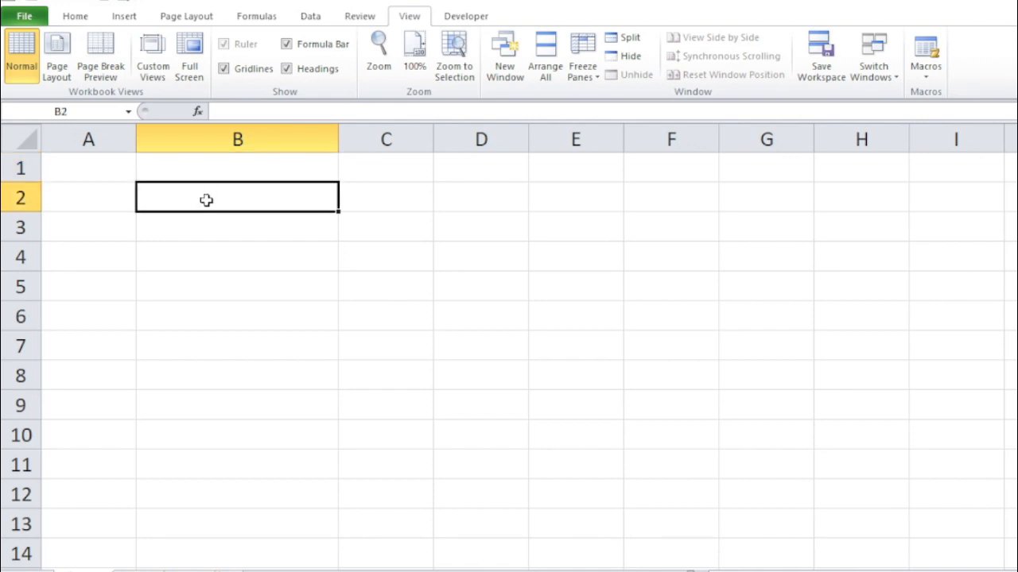
pyautogui.click(225, 166)
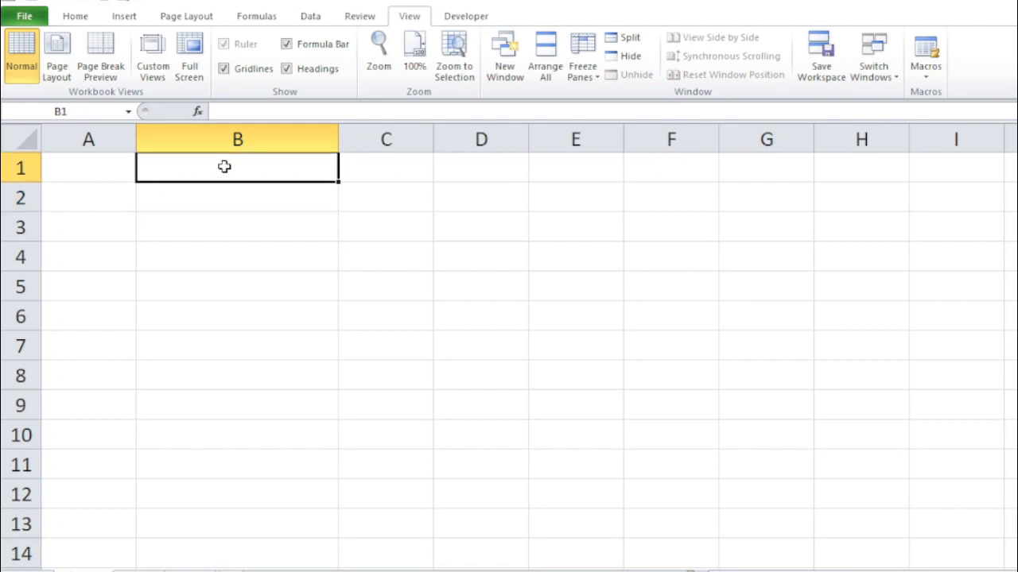
pyautogui.click(210, 191)
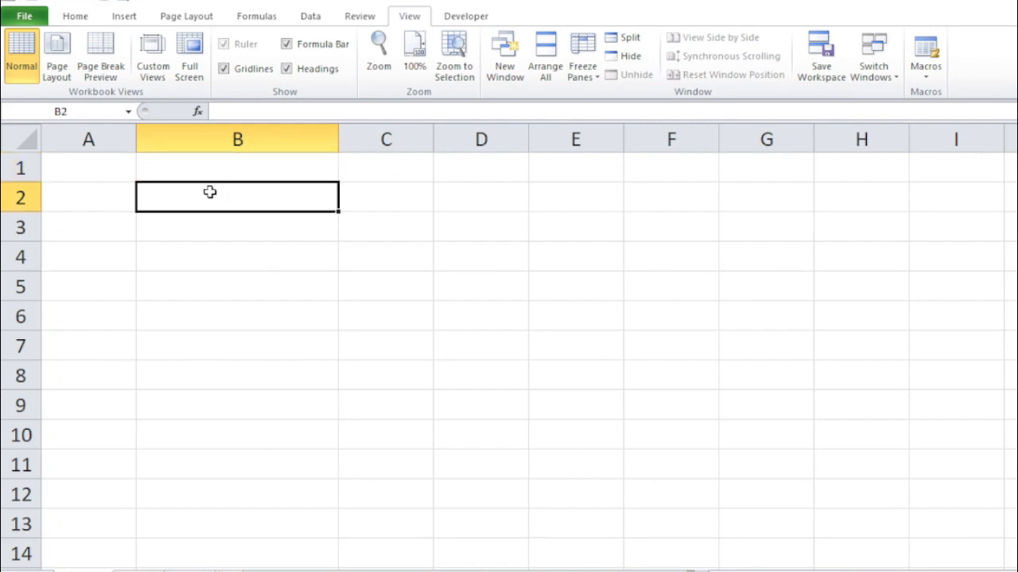
# Enter 23 in cell A1.
pyautogui.click(89, 171)
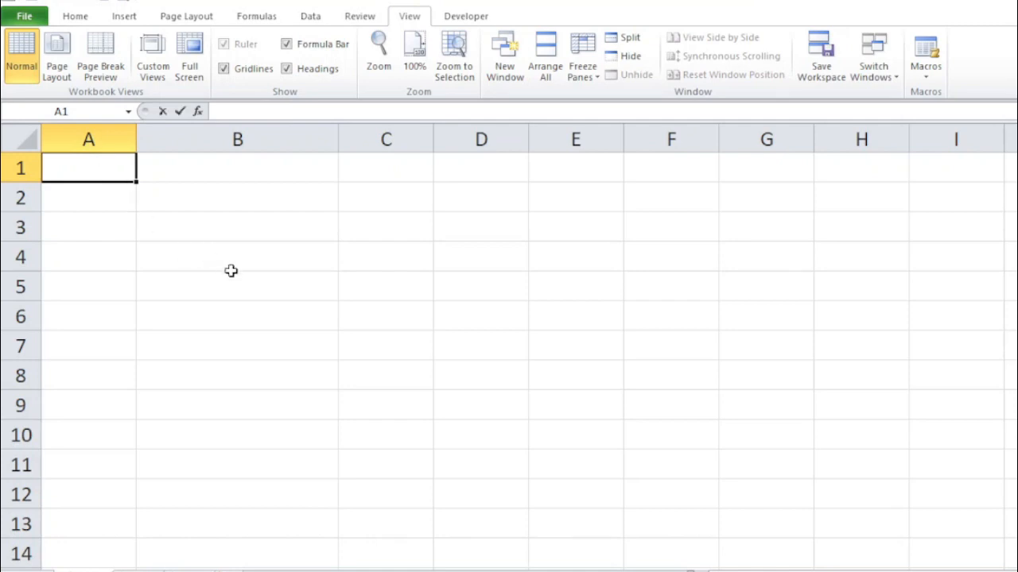
pyautogui.write('23')
pyautogui.click(195, 226)
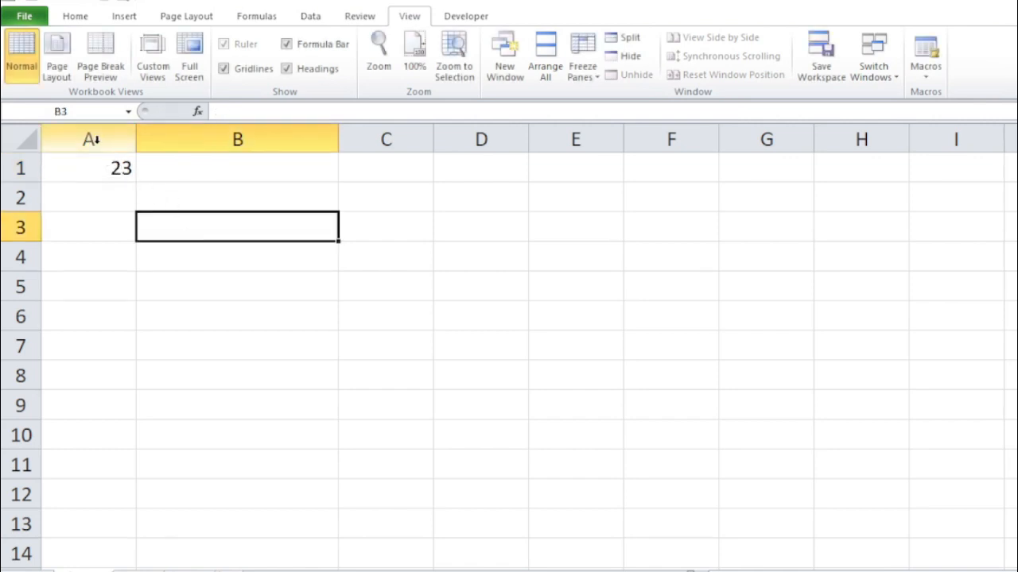
# Start an IF formula in B1 whose logical test checks whether A1 equals 23, using a semicolon separator.
pyautogui.click(210, 169)
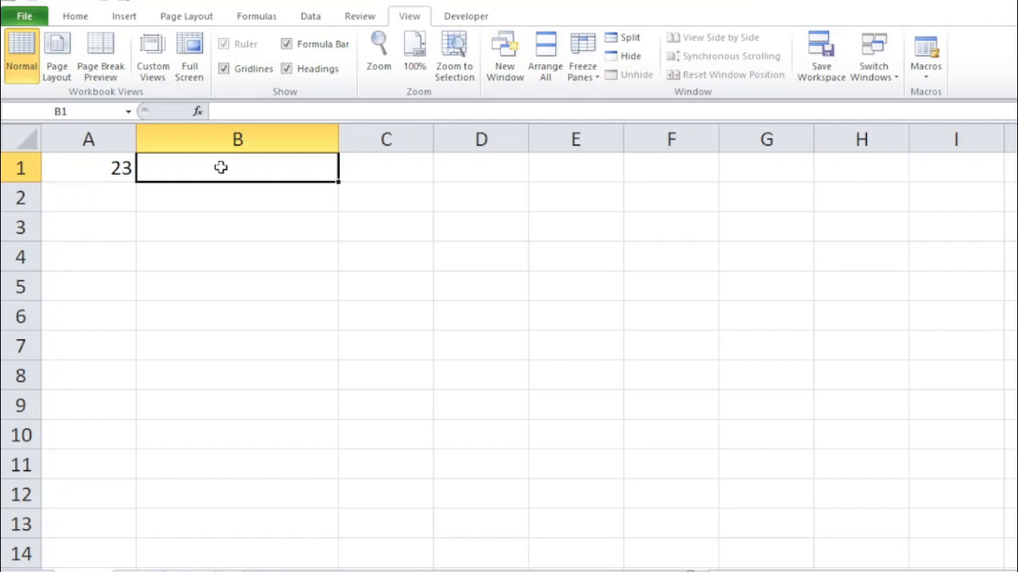
pyautogui.write('=')
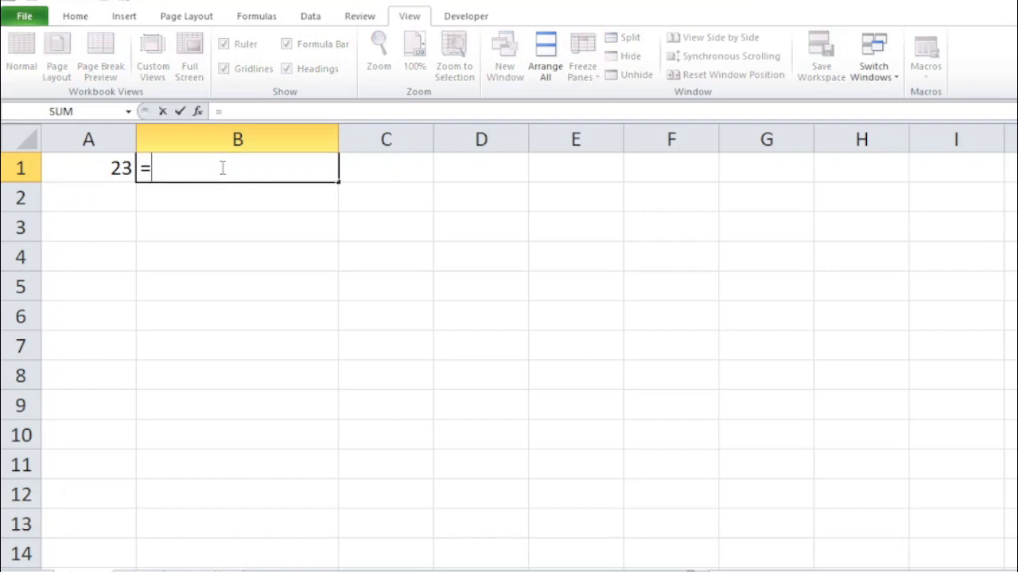
pyautogui.write('if')
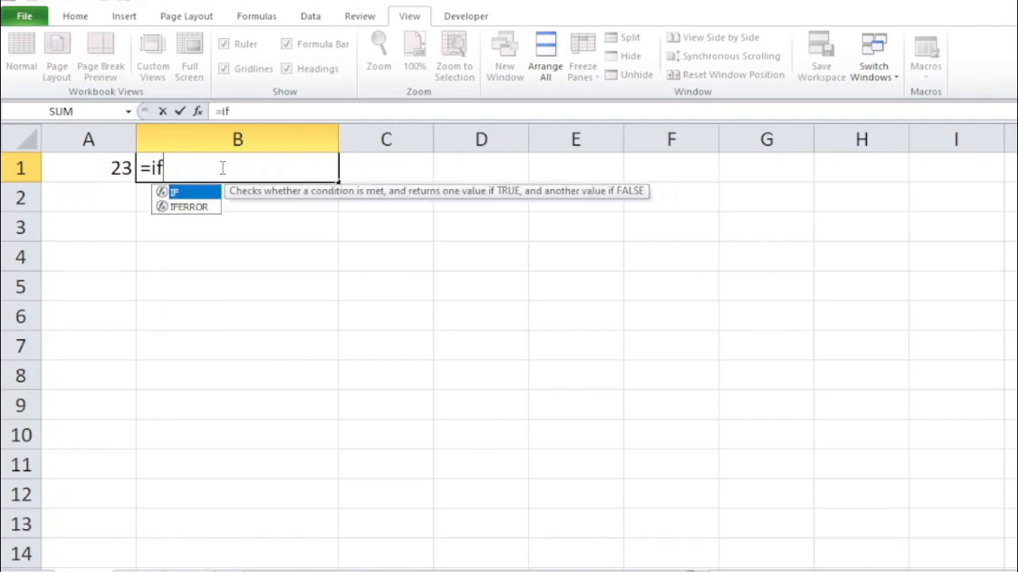
pyautogui.write('(')
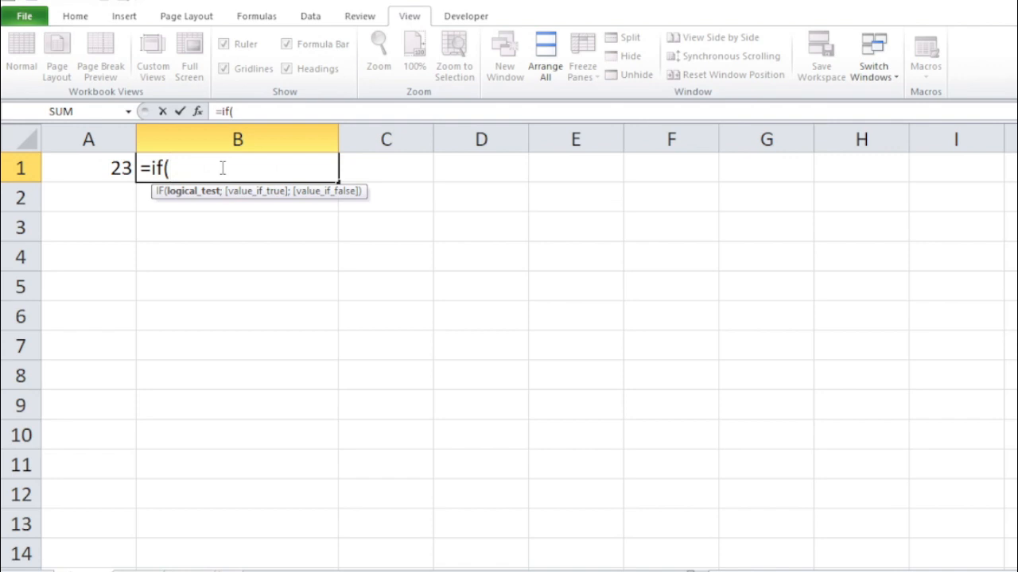
pyautogui.click(97, 168)
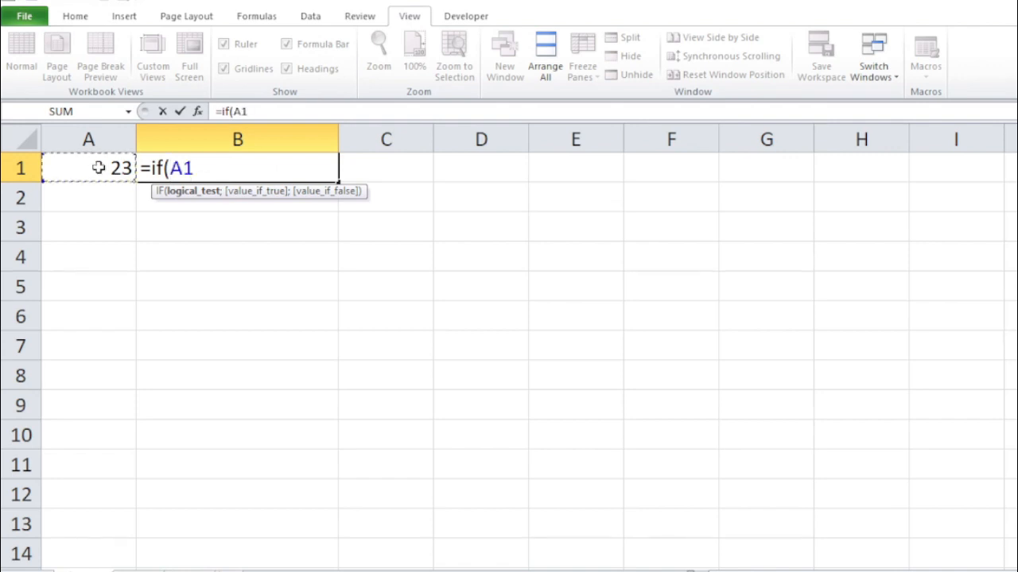
pyautogui.write('=23')
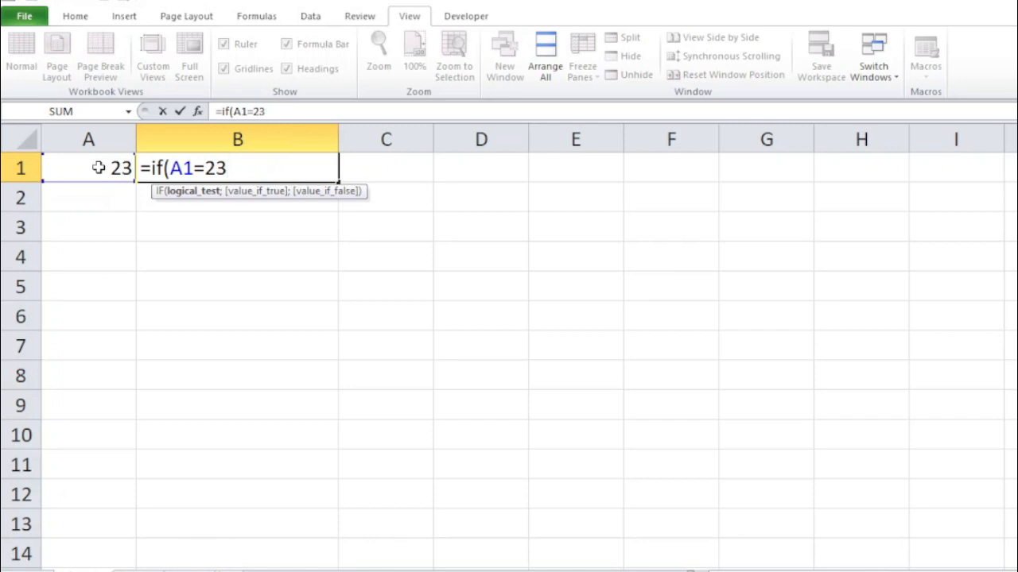
pyautogui.write(';')
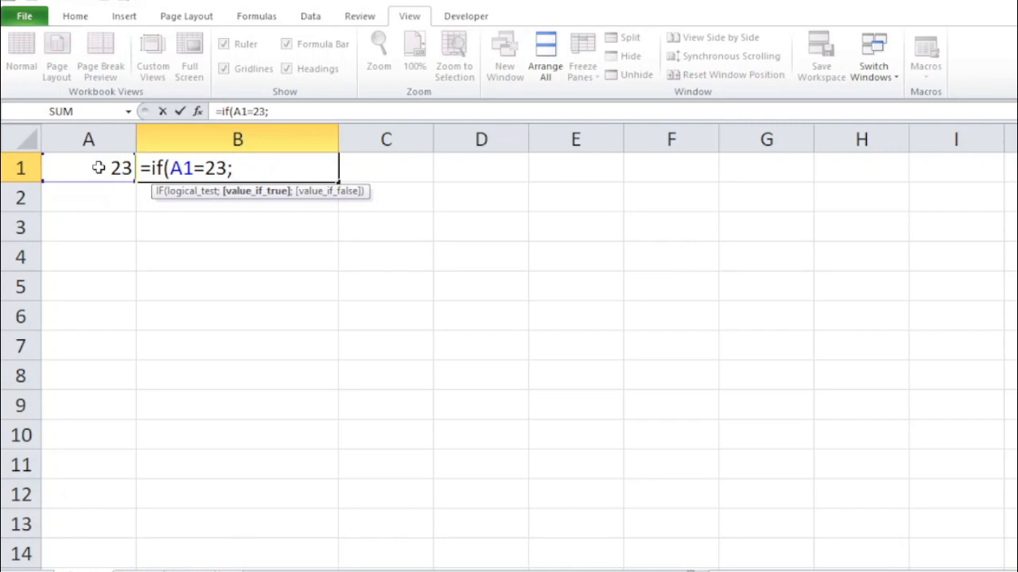
pyautogui.press('BackSpace')
pyautogui.write(',')
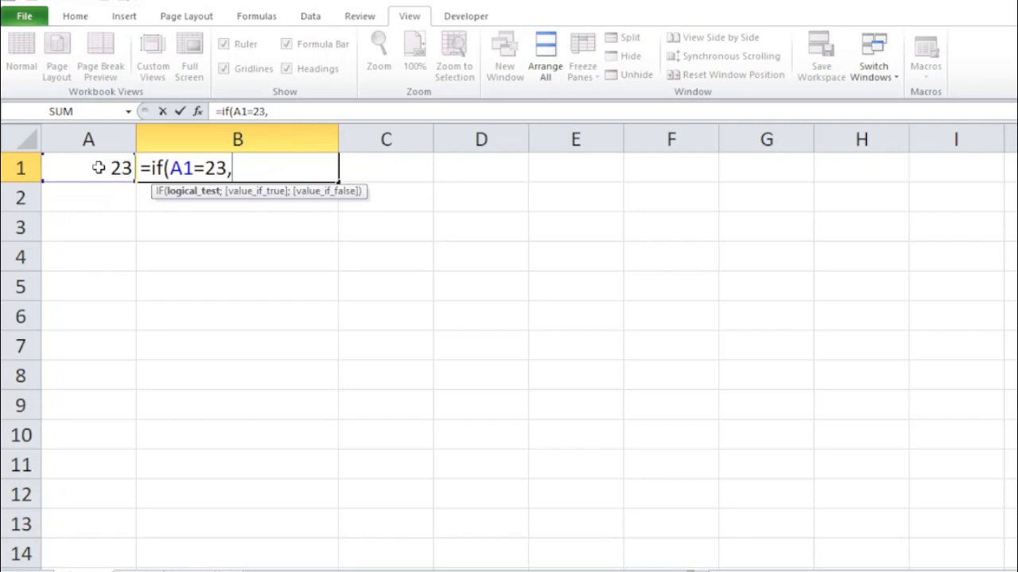
pyautogui.press('BackSpace')
pyautogui.write(';')
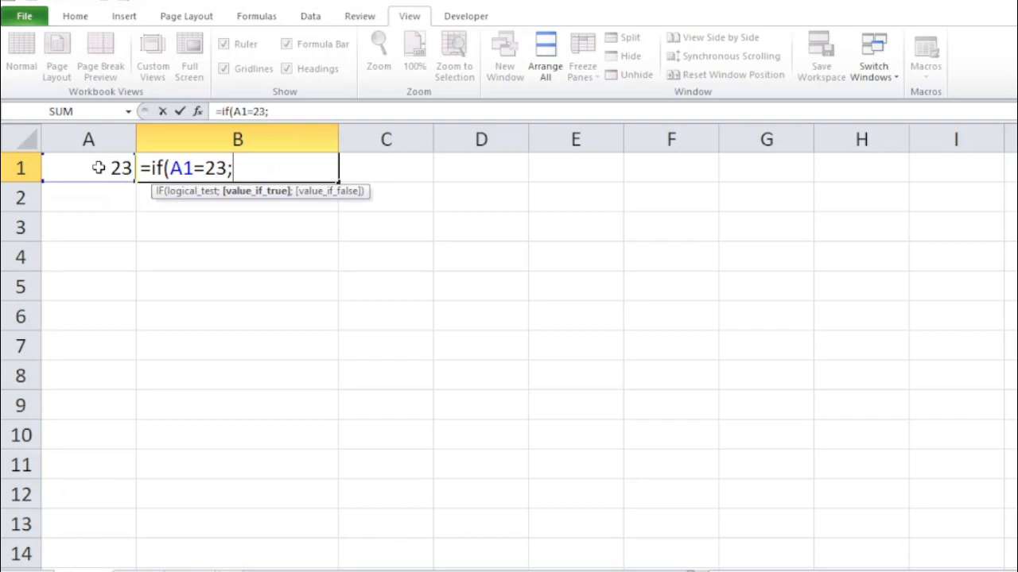
# Add "dua puluh tiga" as the formula's value if true, followed by a separator.
pyautogui.write('"dua')
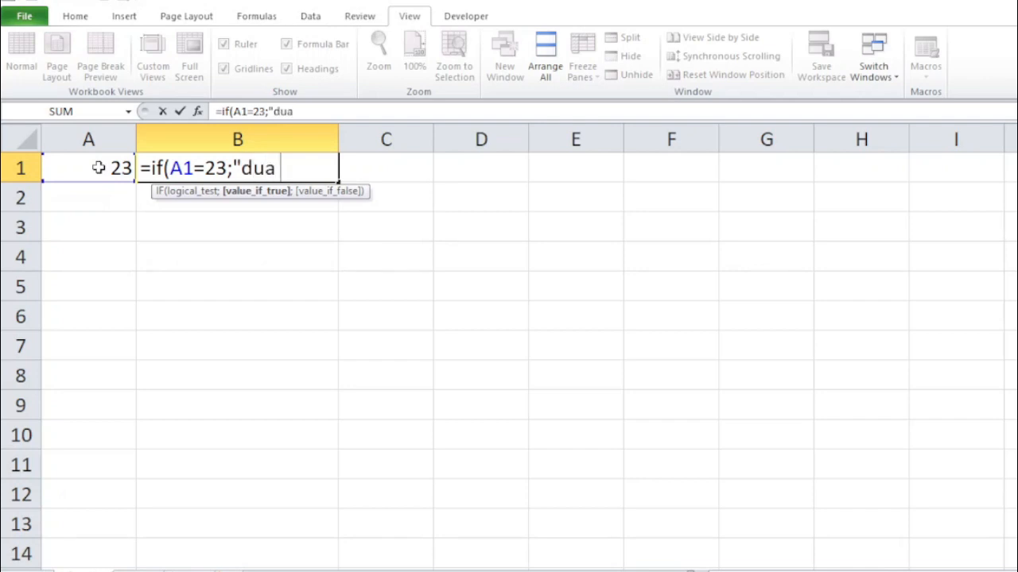
pyautogui.write(' puluh tiga')
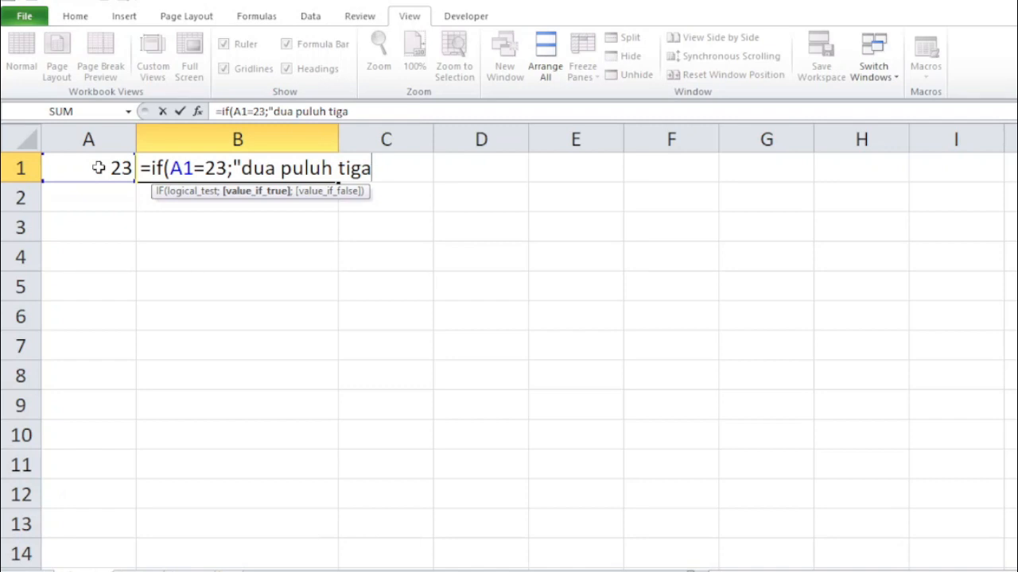
pyautogui.write('"')
pyautogui.write(';')
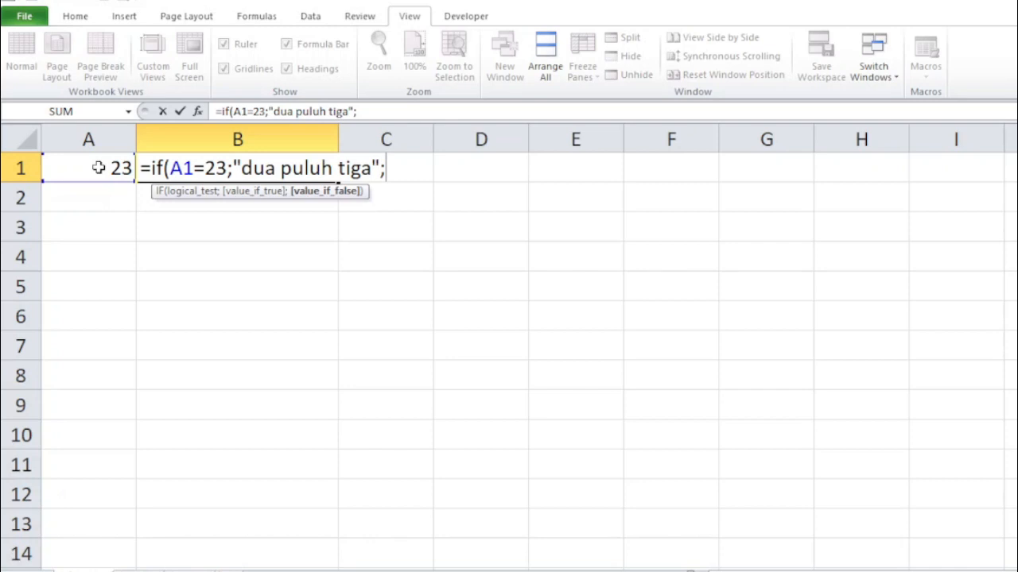
# Add "bukan dua puluh tiga" as the value if false, close the IF formula and enter it.
pyautogui.write('"bukan dua')
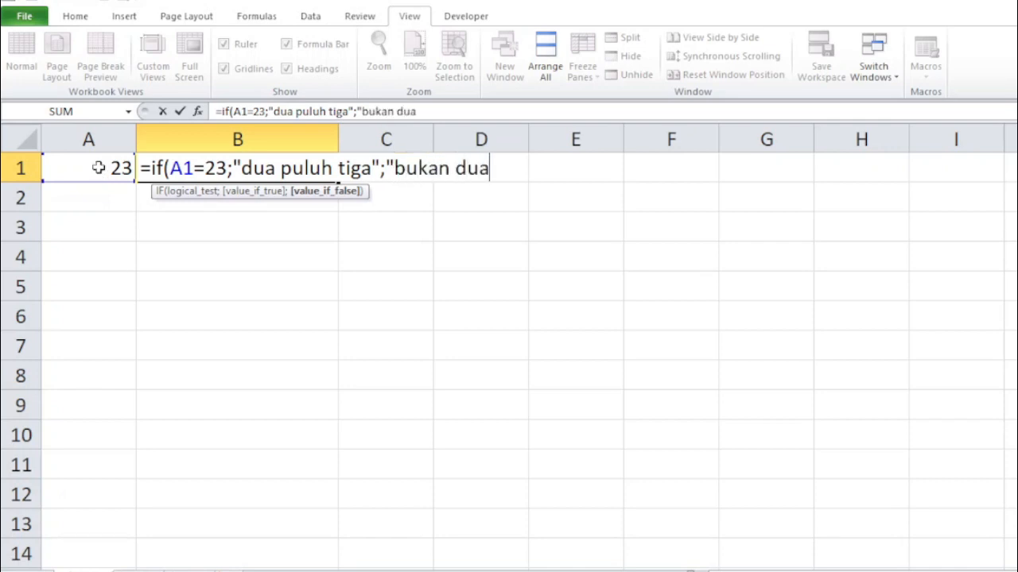
pyautogui.write(' puluh tig')
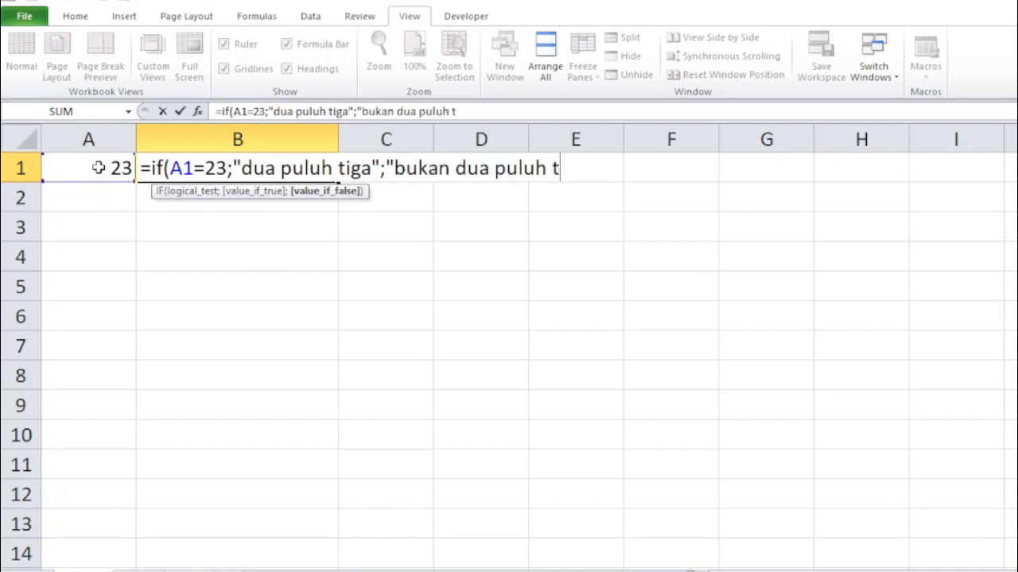
pyautogui.write('a')
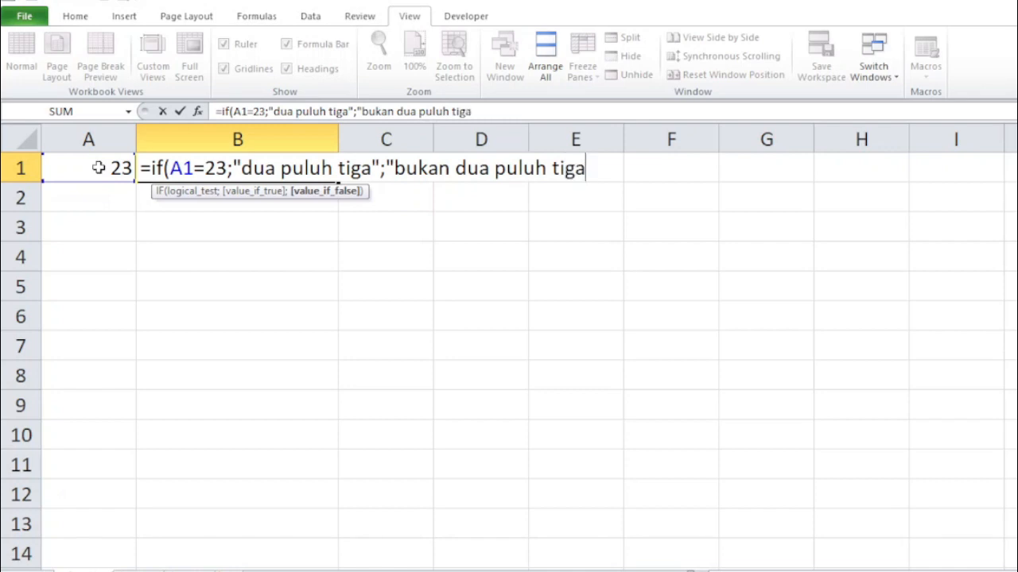
pyautogui.write('")')
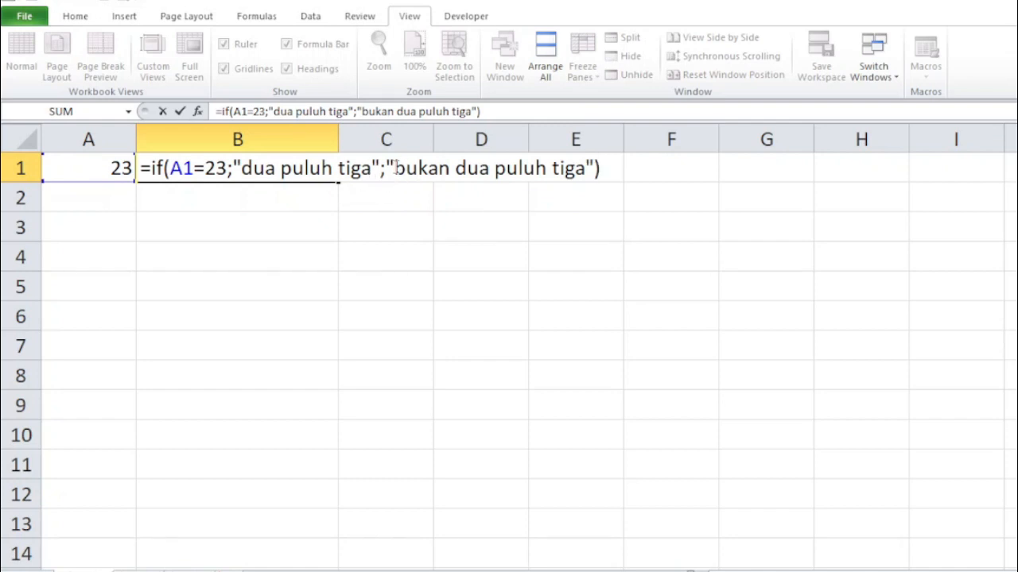
pyautogui.moveTo(396, 166); pyautogui.dragTo(579, 177)
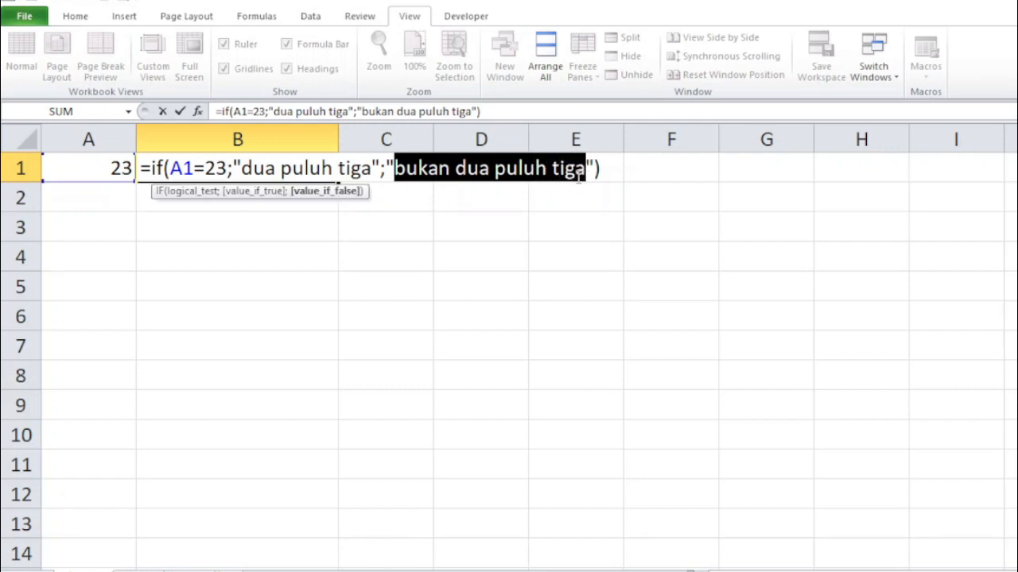
pyautogui.click(397, 167)
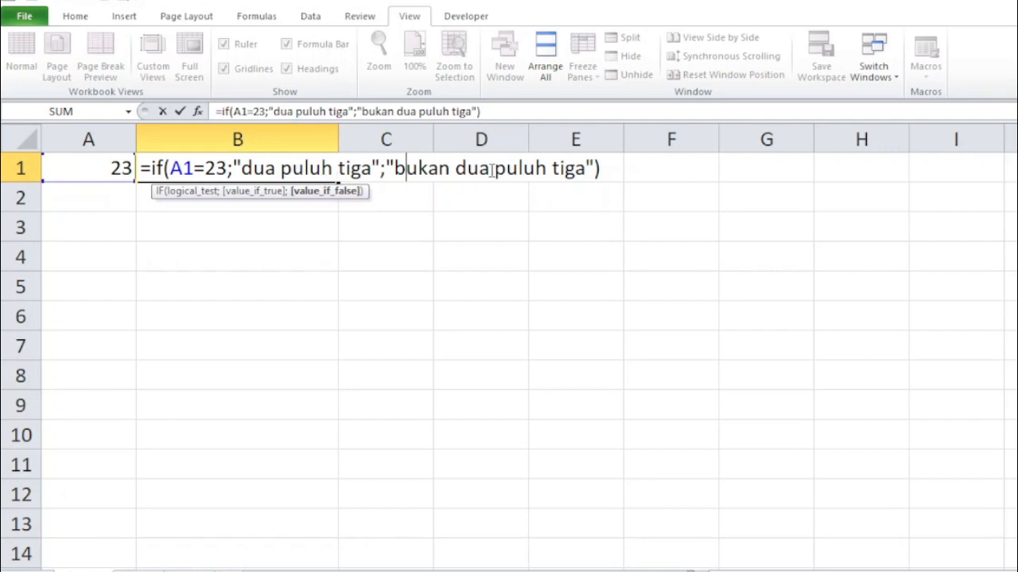
pyautogui.press('Return')
# Highlight the "dua puluh tiga" true value within B1's formula.
pyautogui.click(249, 167)
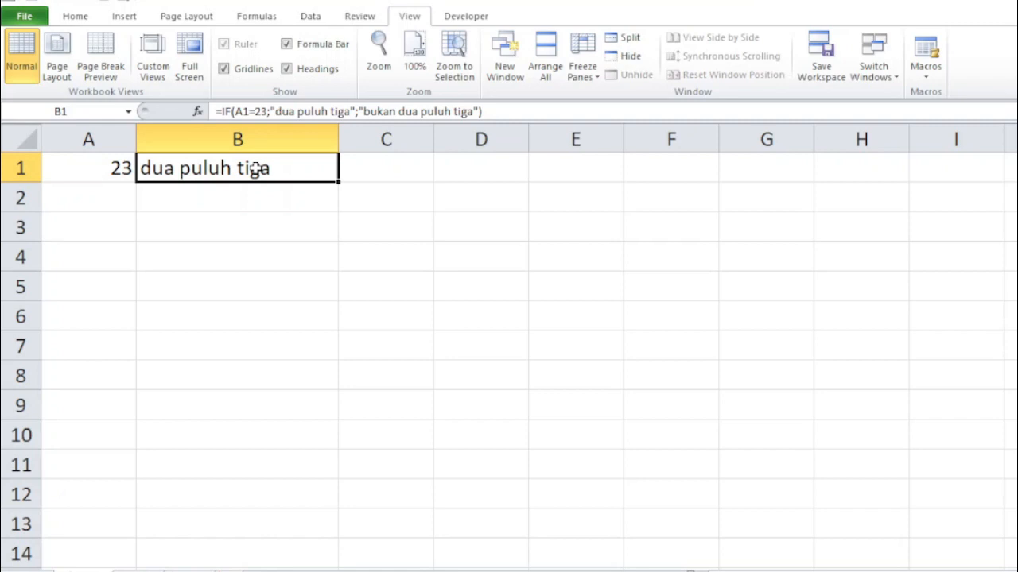
pyautogui.click(94, 166)
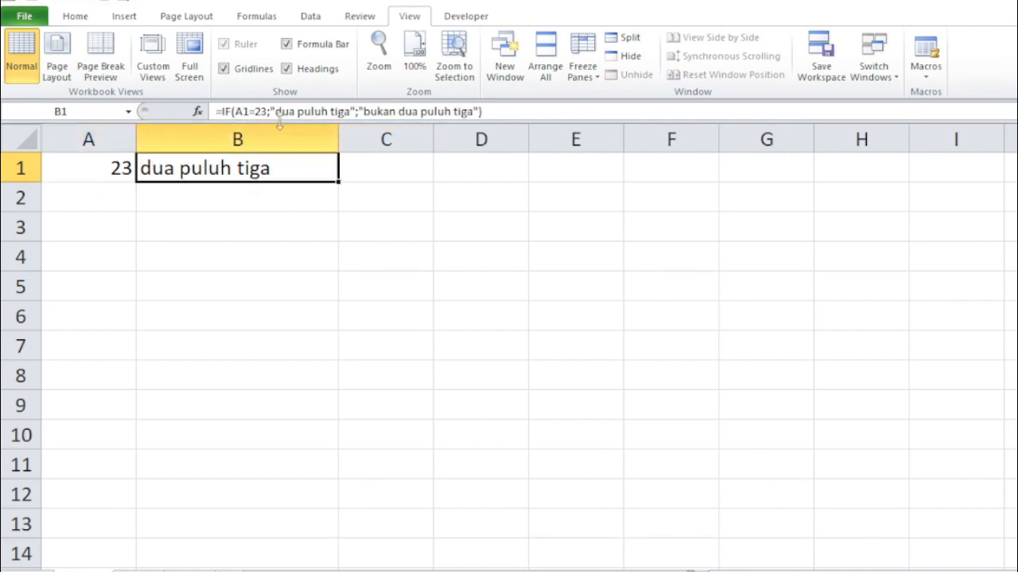
pyautogui.moveTo(276, 111); pyautogui.dragTo(345, 115)
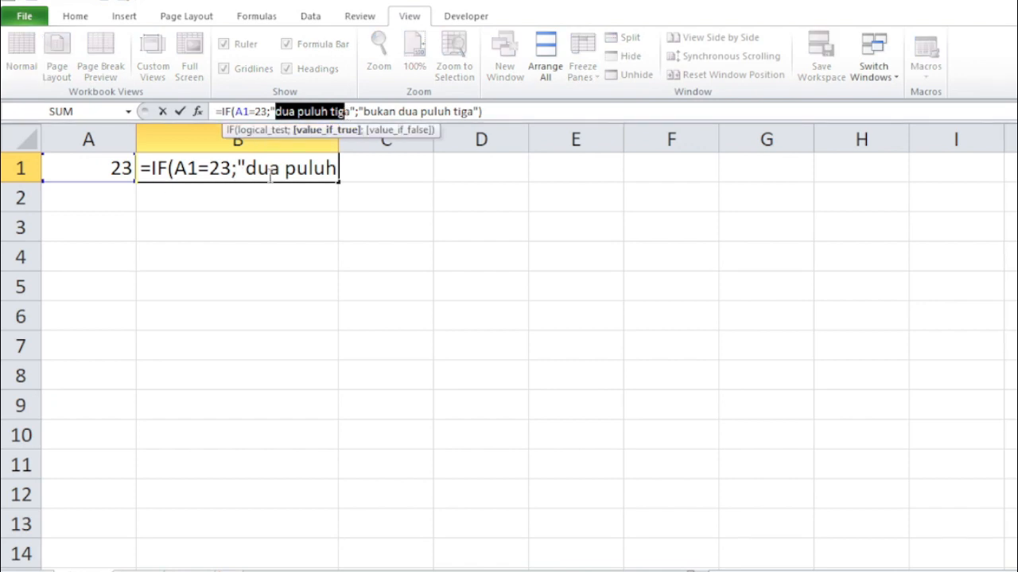
# Leave the formula edit and change the value in A1 to 25.
pyautogui.press('Return')
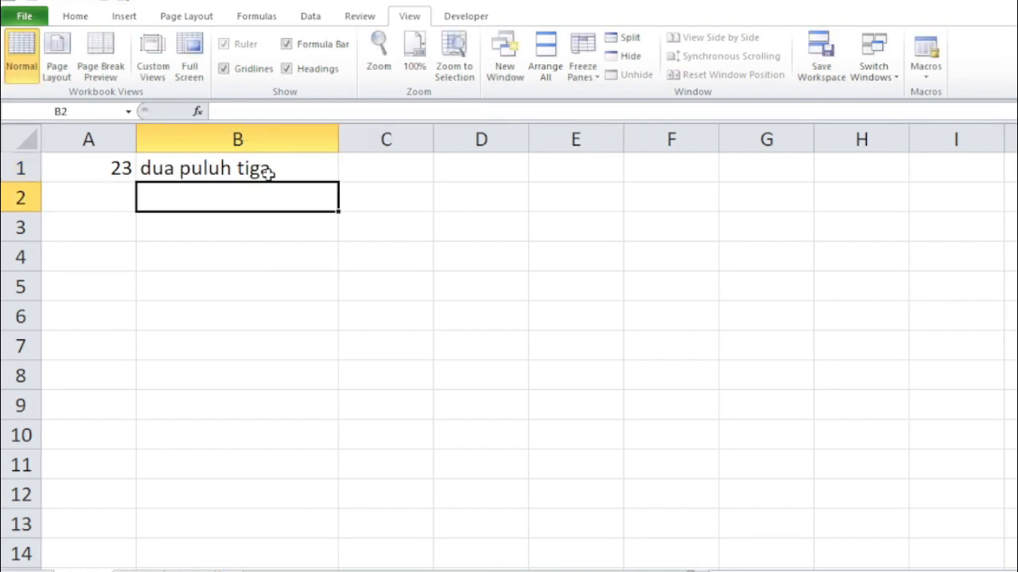
pyautogui.click(88, 168)
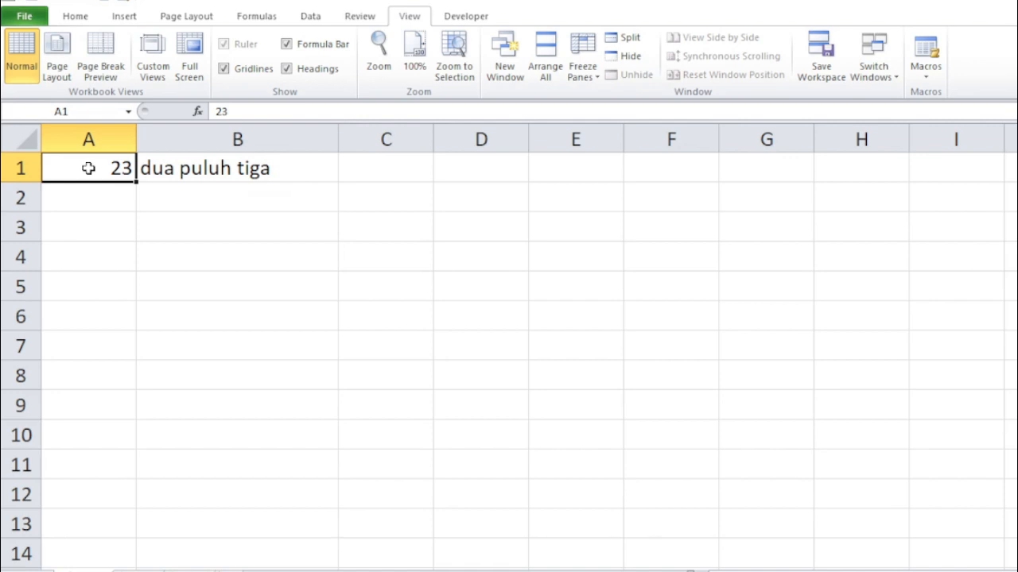
pyautogui.click(182, 169)
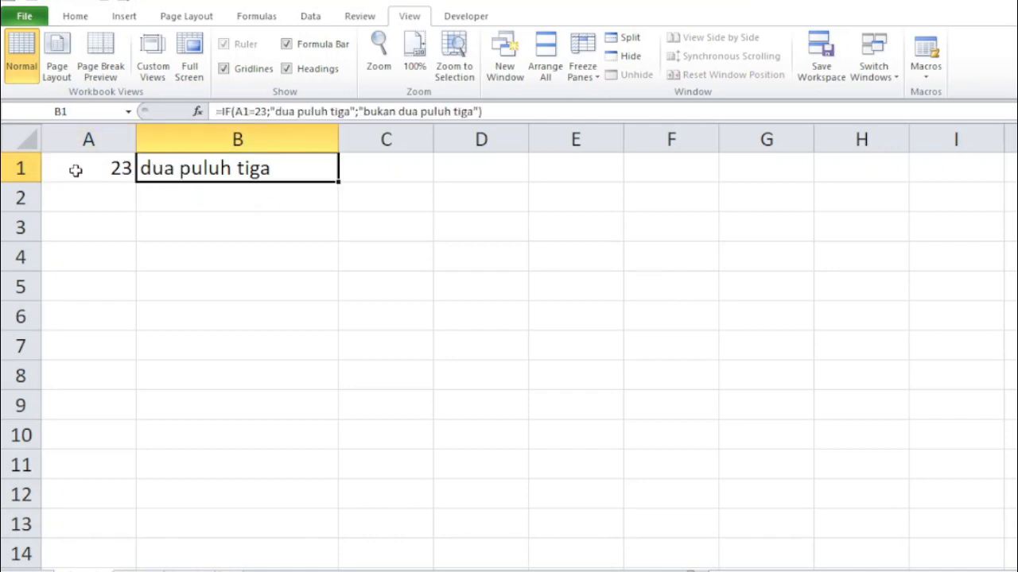
pyautogui.click(86, 169)
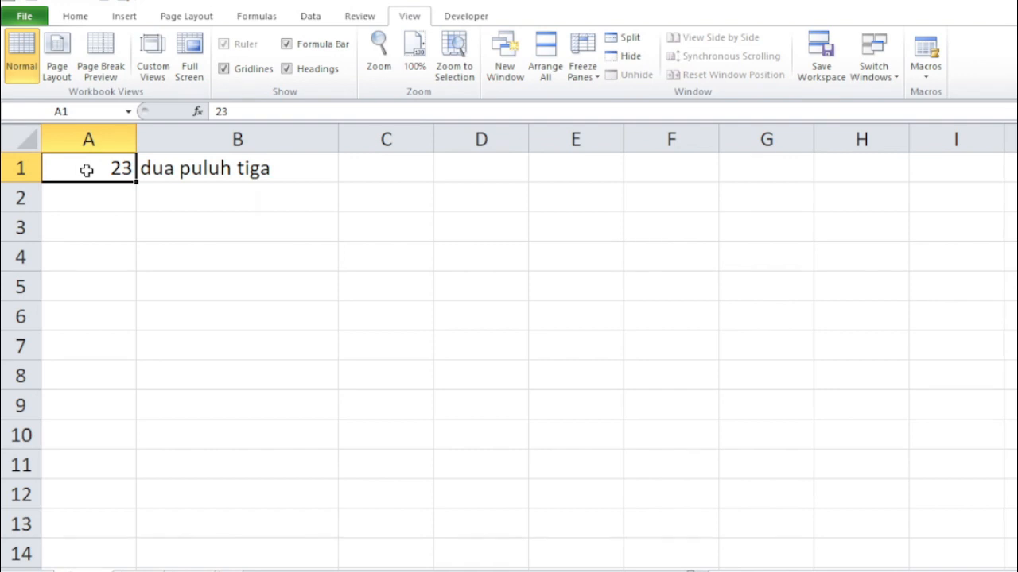
pyautogui.write('25')
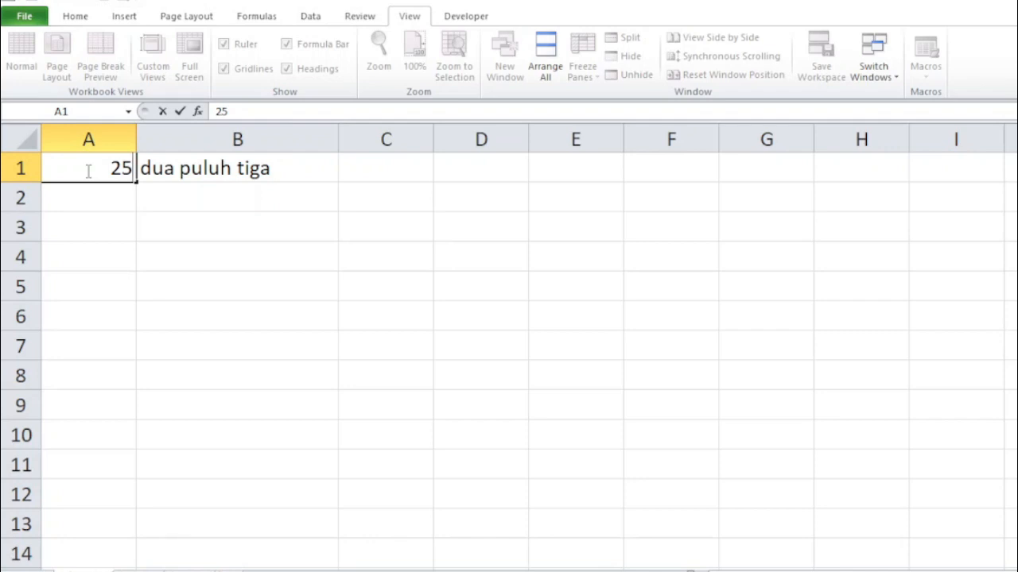
pyautogui.press('Return')
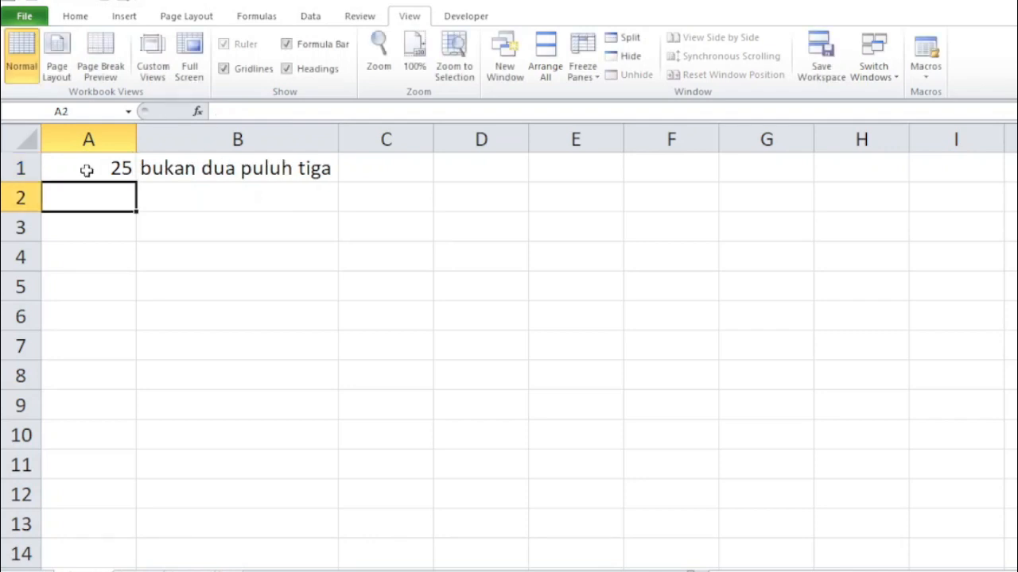
# Inspect A1's value and B1's IF formula, highlighting the formula's contents.
pyautogui.click(184, 168)
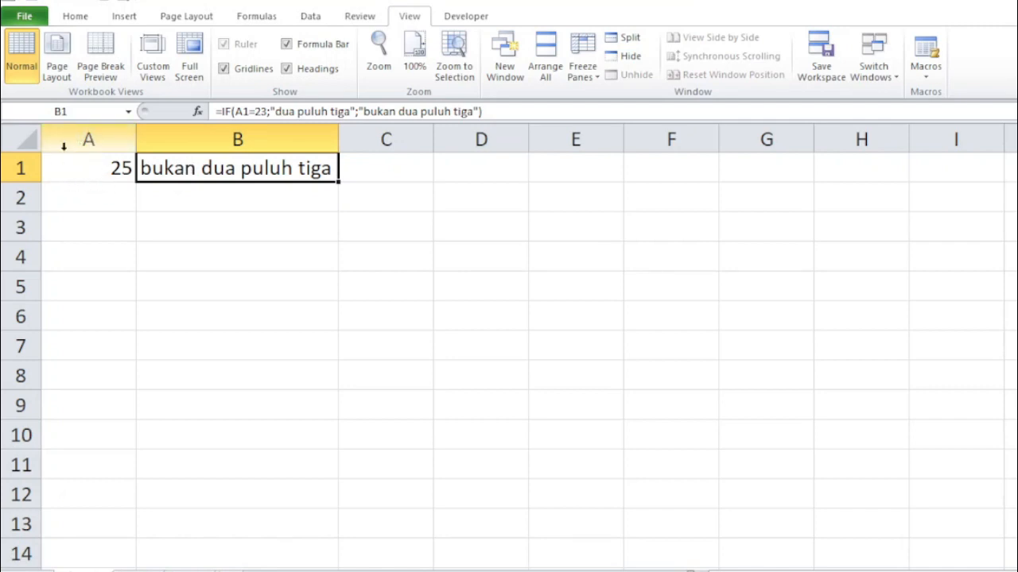
pyautogui.click(91, 167)
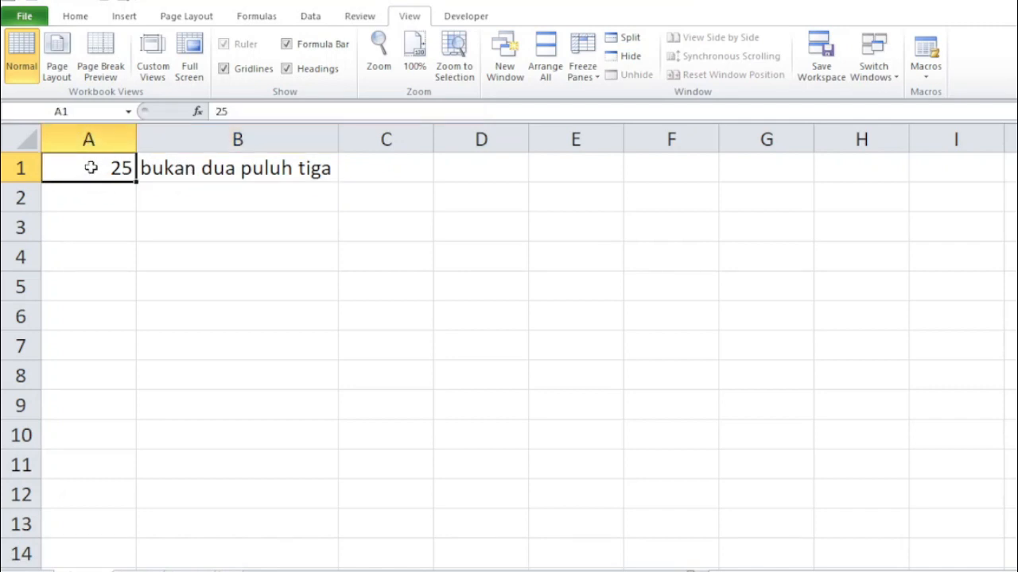
pyautogui.click(192, 169)
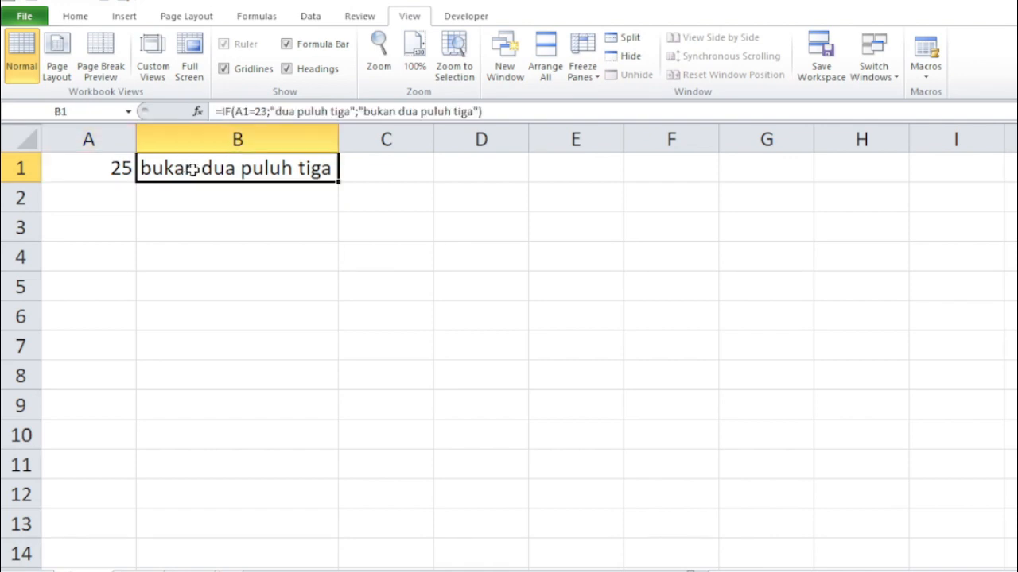
pyautogui.click(281, 113)
pyautogui.moveTo(282, 112); pyautogui.dragTo(476, 113)
pyautogui.click(359, 168)
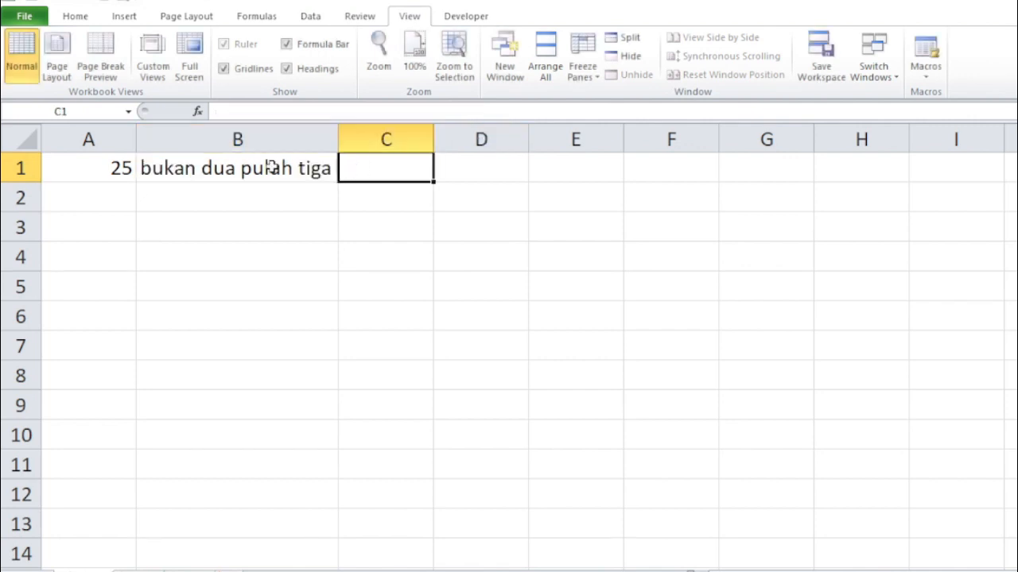
pyautogui.click(97, 165)
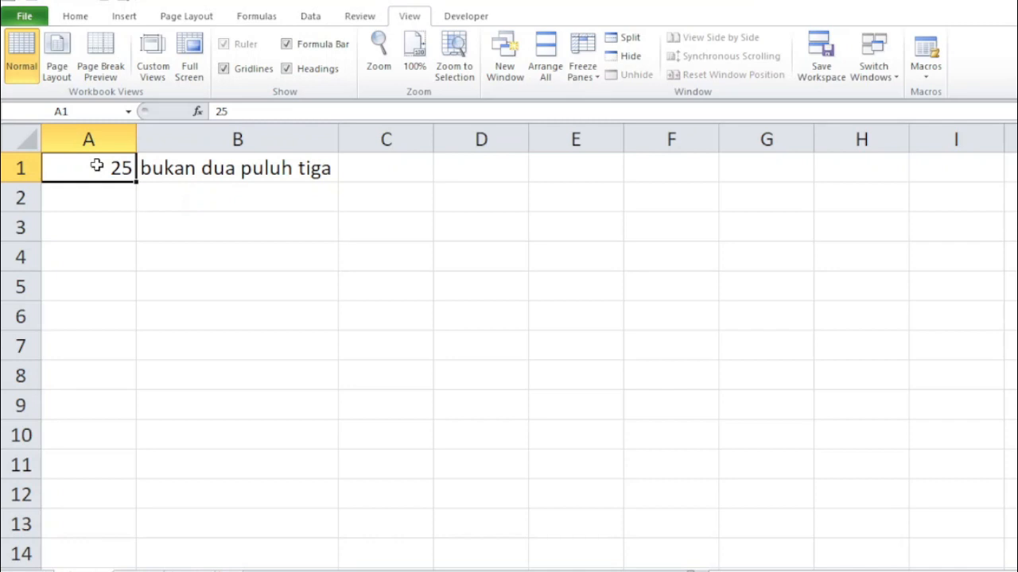
pyautogui.click(188, 169)
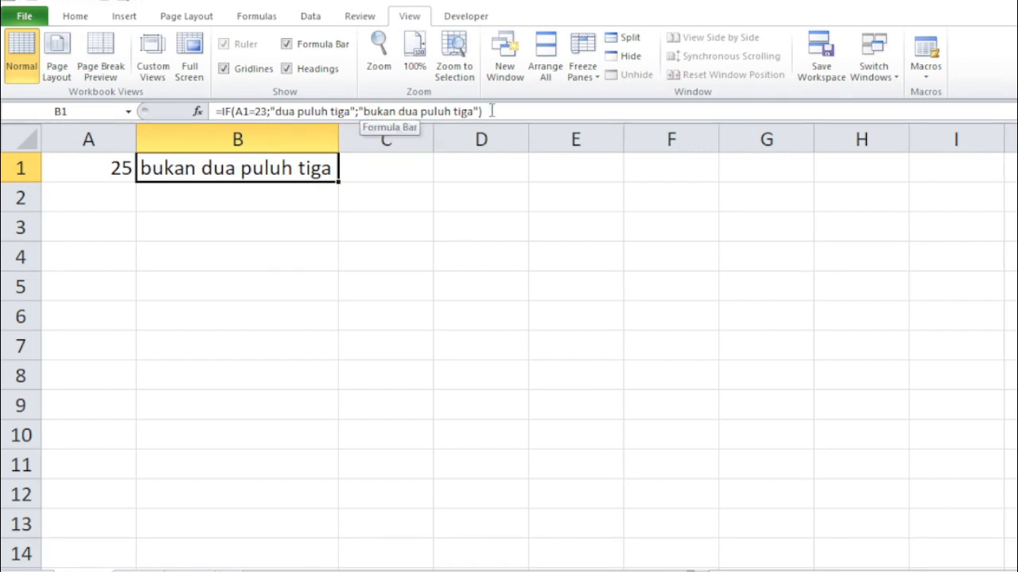
# Replace the true value "dua puluh tiga" in B1's formula with 100.
pyautogui.click(198, 193)
pyautogui.click(211, 169)
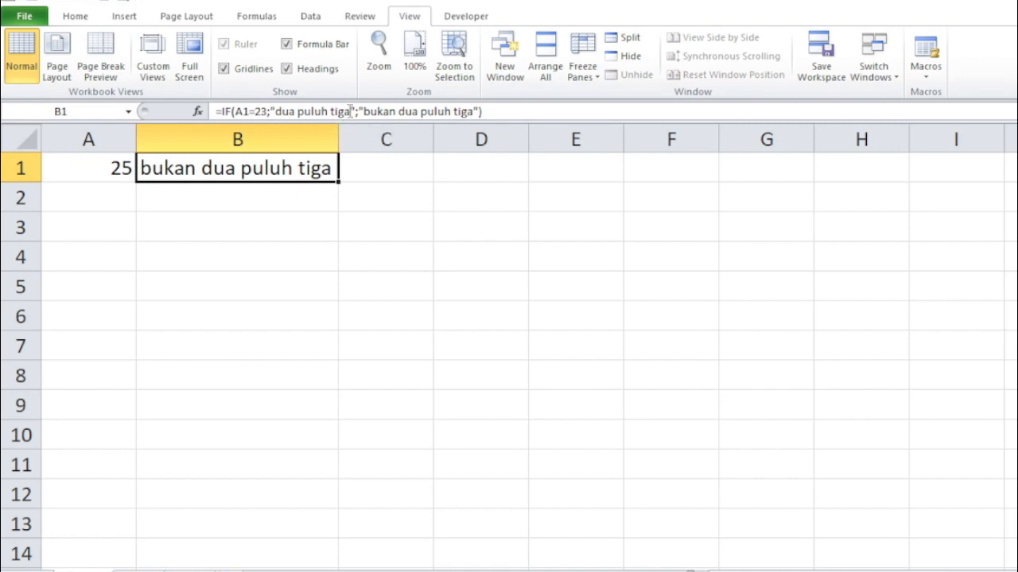
pyautogui.moveTo(354, 112); pyautogui.dragTo(272, 112)
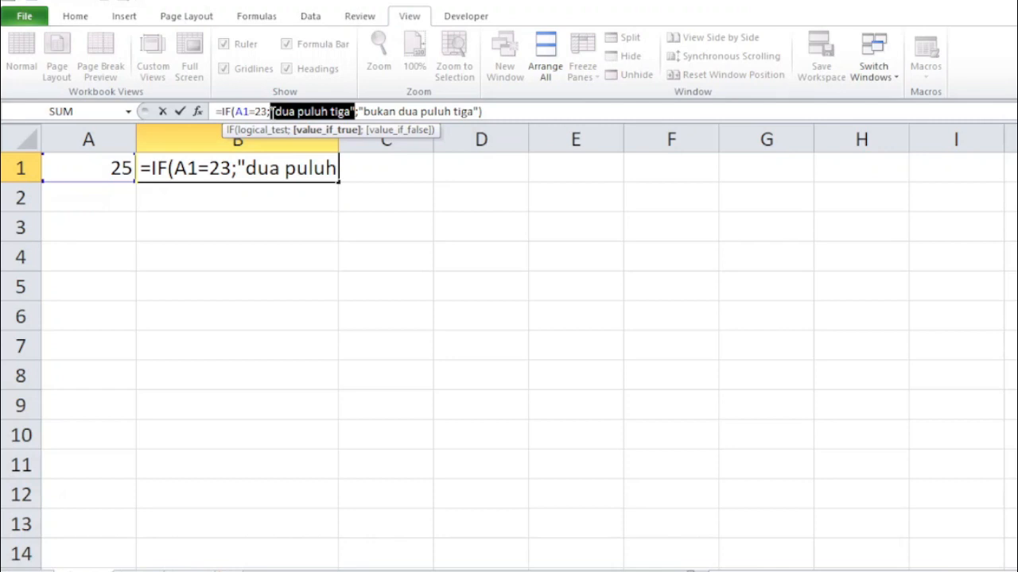
pyautogui.write('100')
pyautogui.press('Right')
pyautogui.hotkey('shift', 'Right')
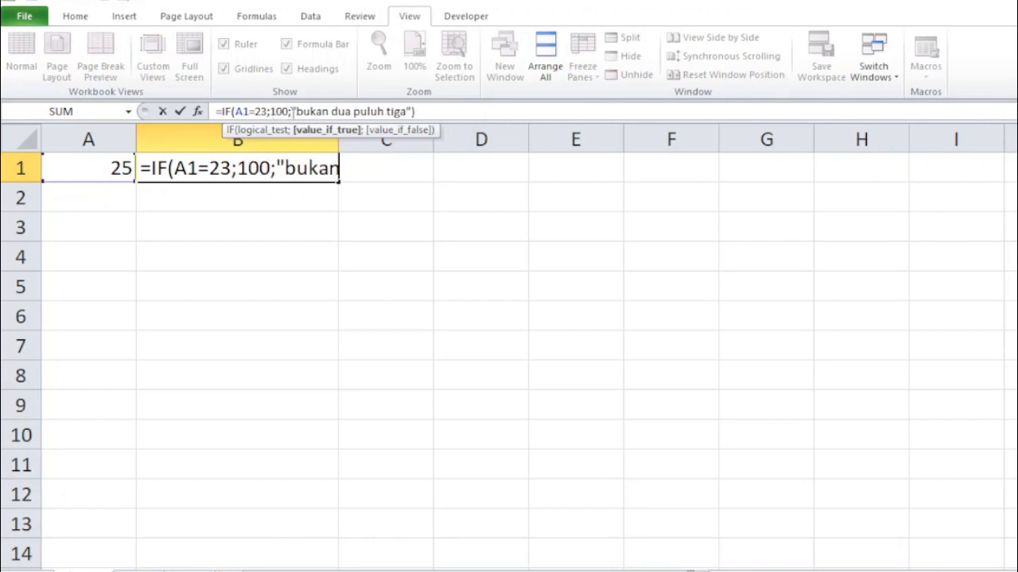
# Replace the false value "bukan dua puluh tiga" with 0 and enter the formula.
pyautogui.moveTo(308, 114); pyautogui.dragTo(413, 111)
pyautogui.write('00;0')
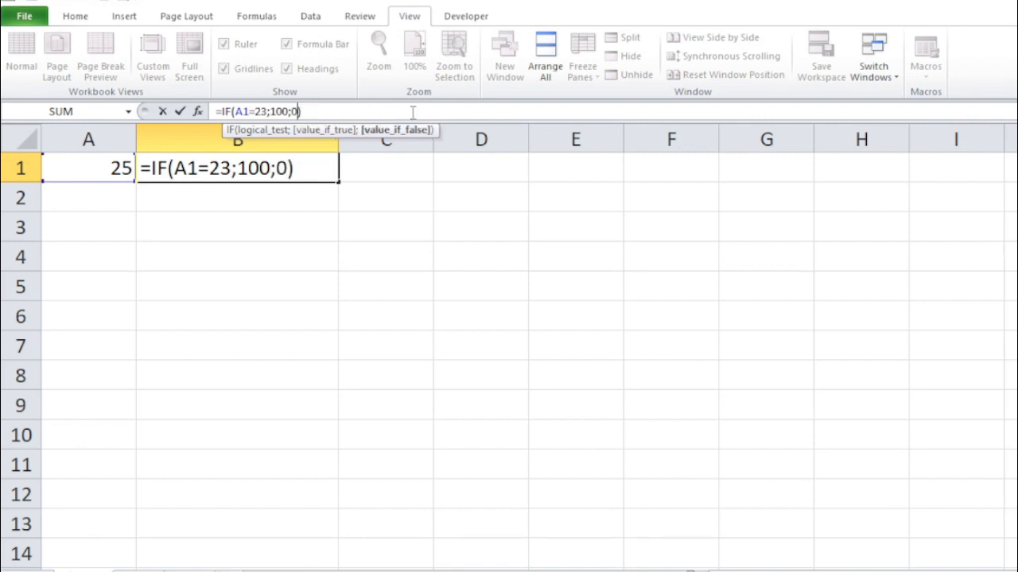
pyautogui.press('Right')
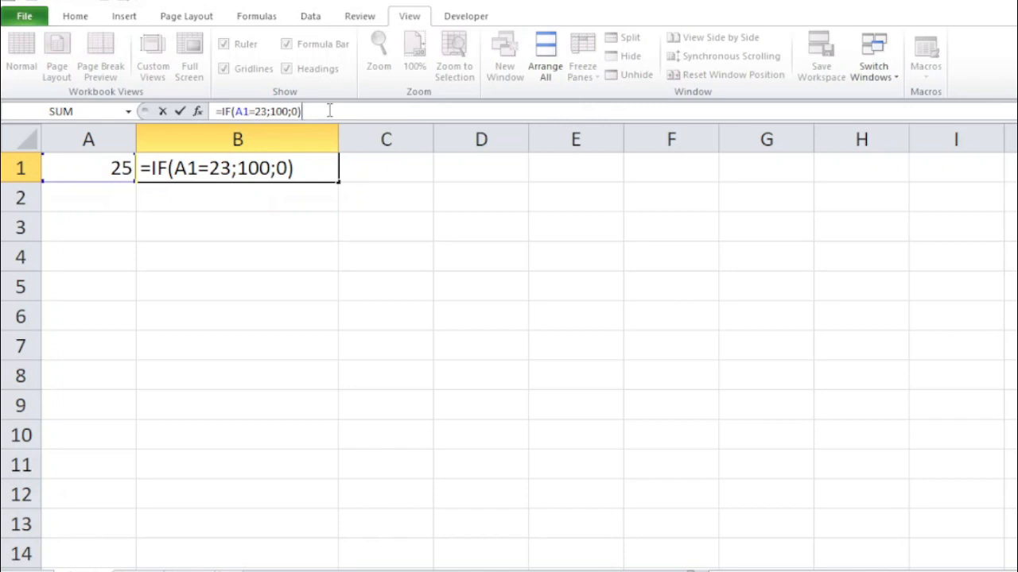
pyautogui.press('Return')
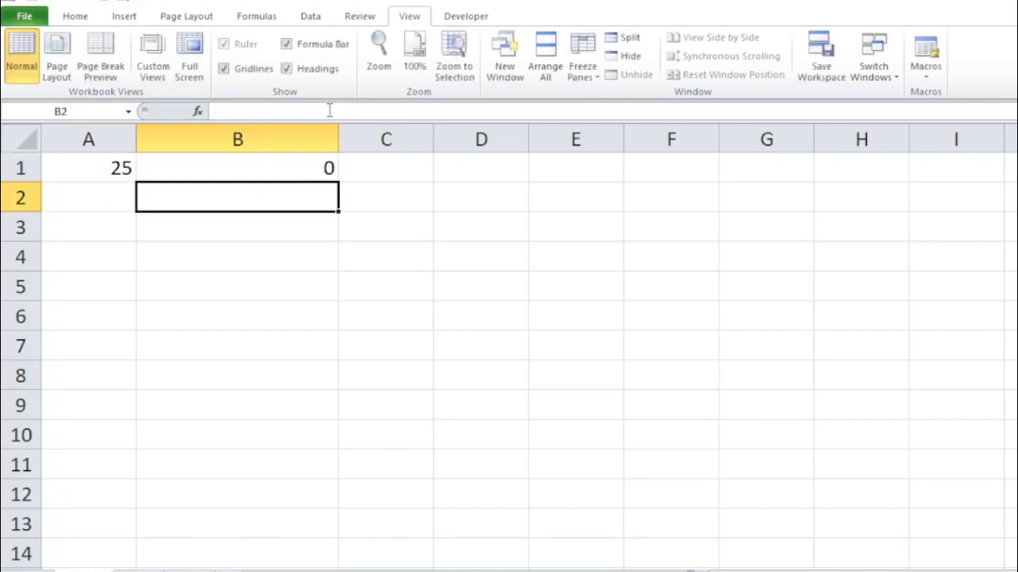
# Highlight the true and false values within B1's formula, then leave the cell.
pyautogui.click(256, 164)
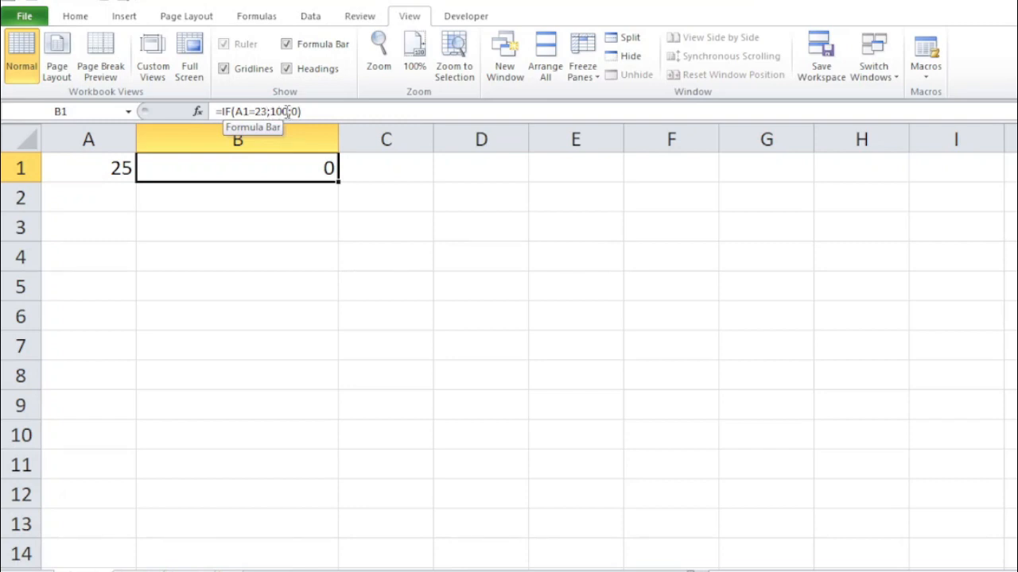
pyautogui.moveTo(288, 112); pyautogui.dragTo(271, 111)
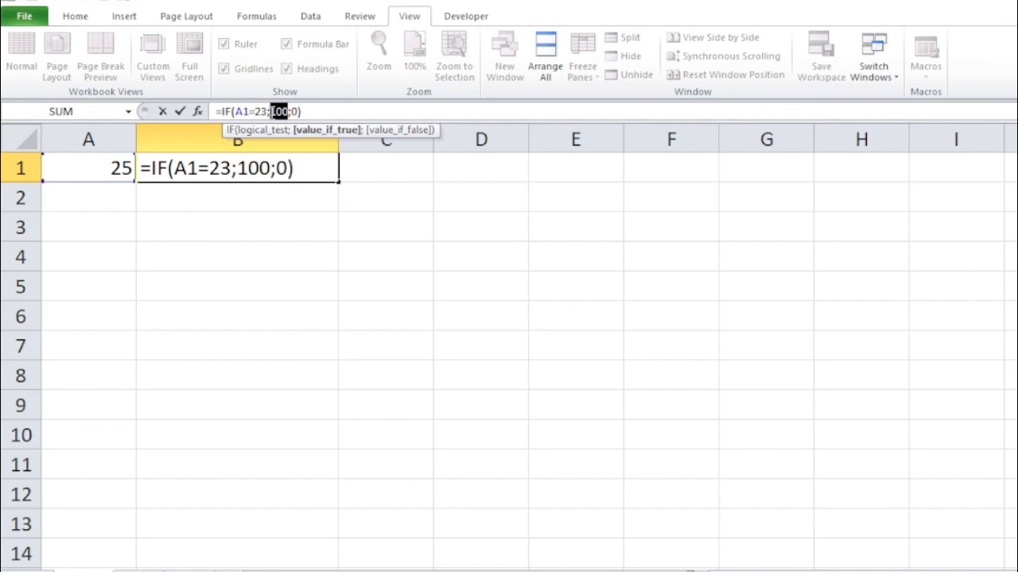
pyautogui.click(294, 112)
pyautogui.doubleClick(294, 112)
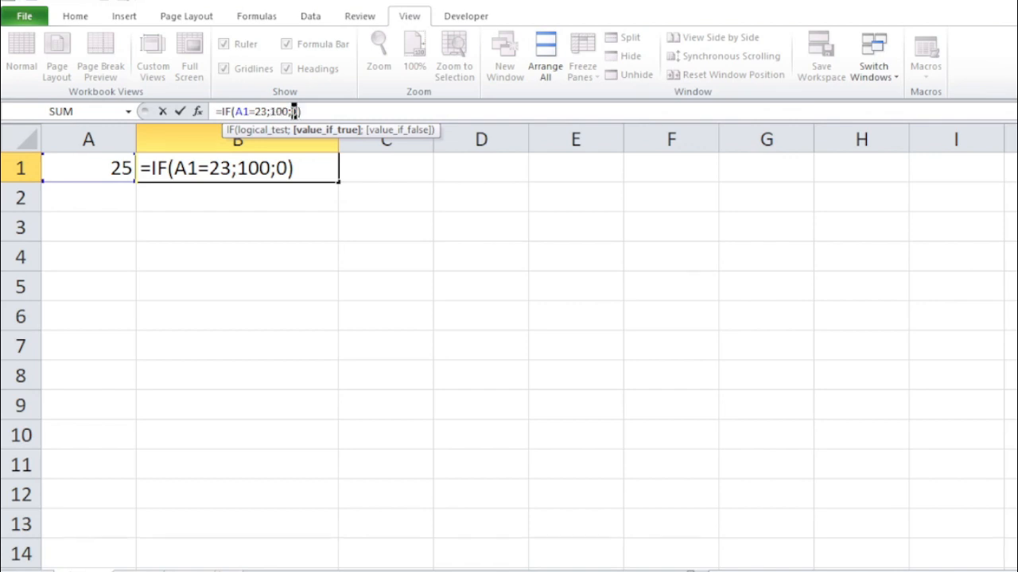
pyautogui.click(304, 112)
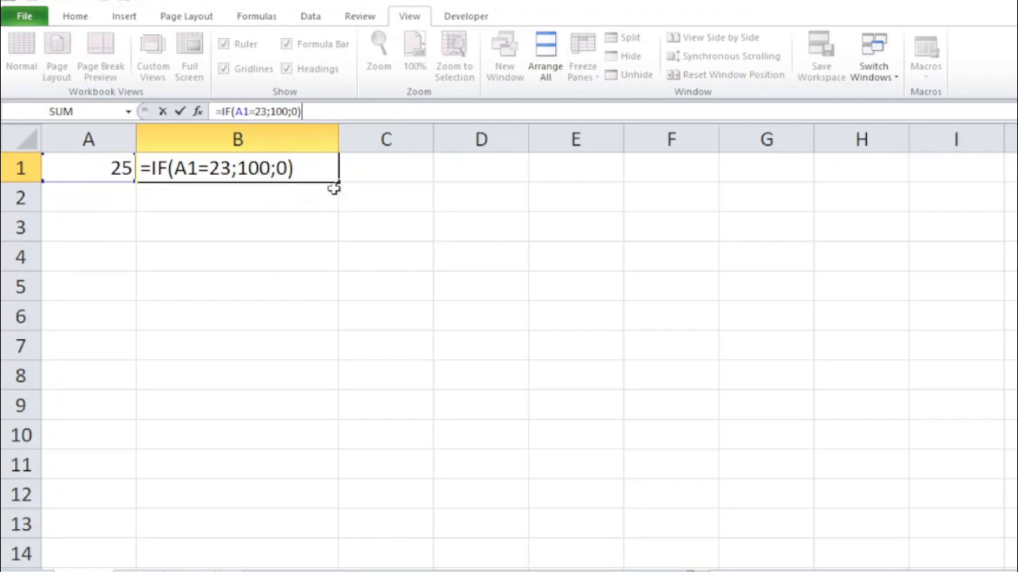
pyautogui.press('Return')
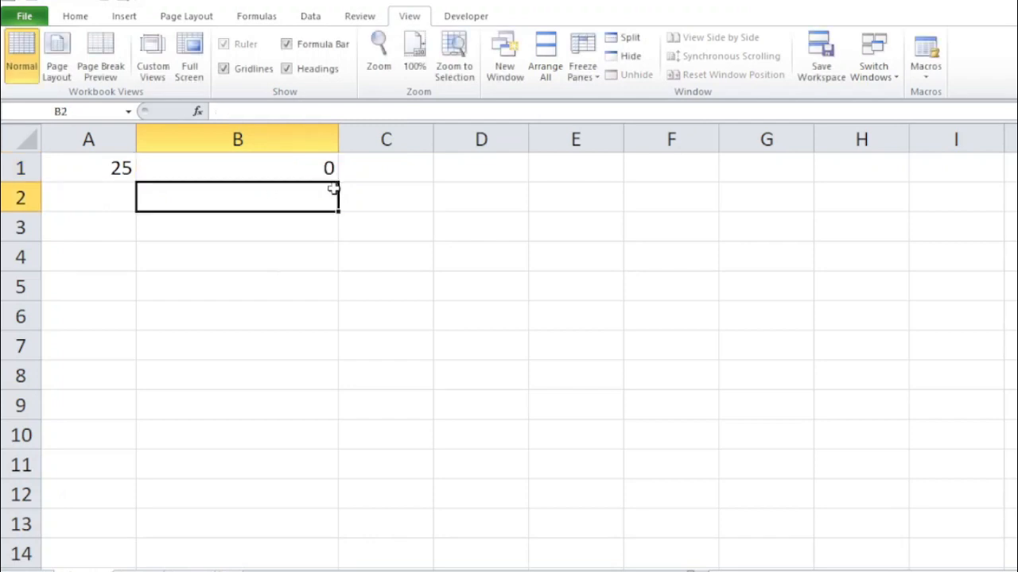
# Set the value in A1 to 23.
pyautogui.click(87, 167)
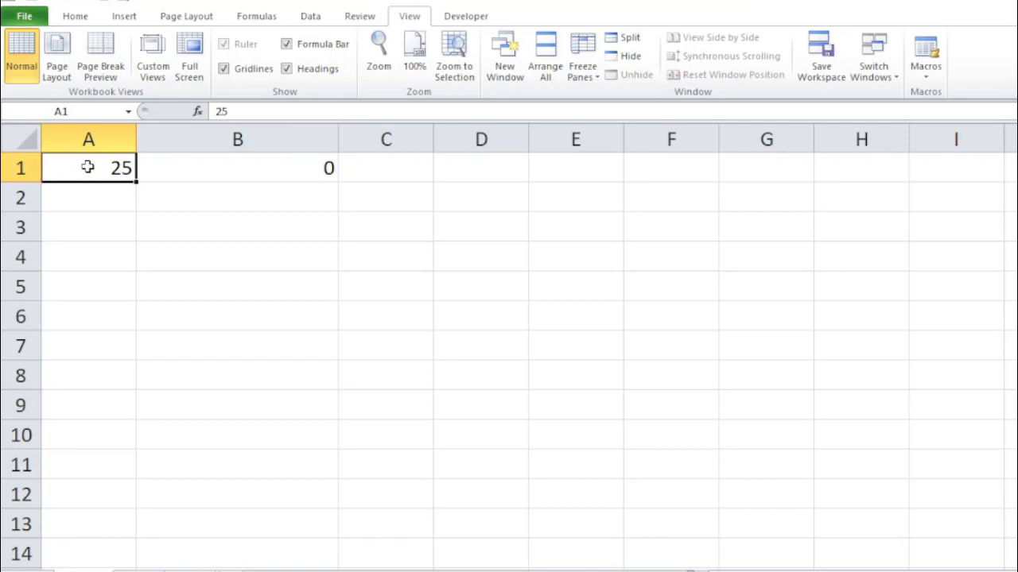
pyautogui.write('23')
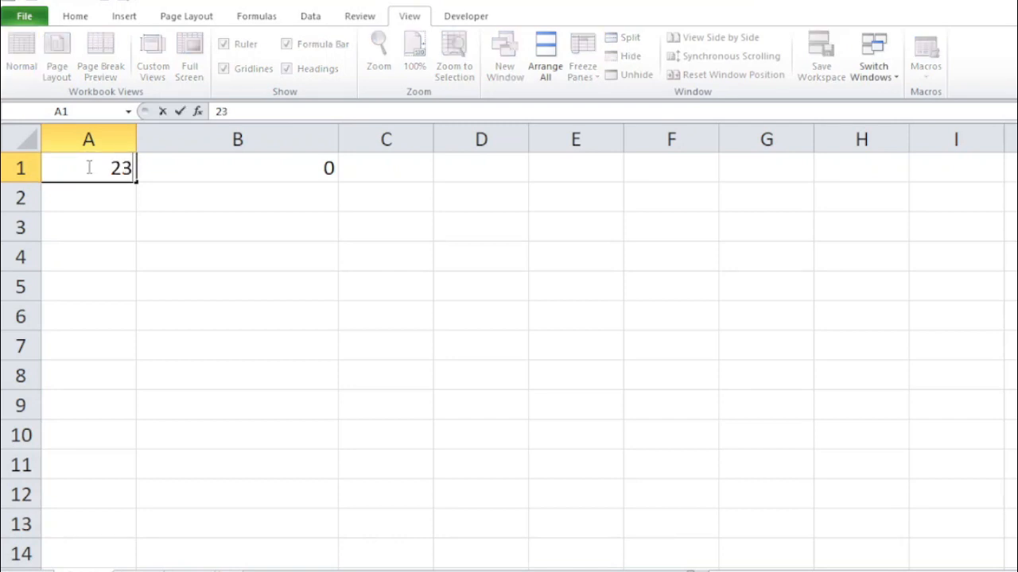
pyautogui.press('Return')
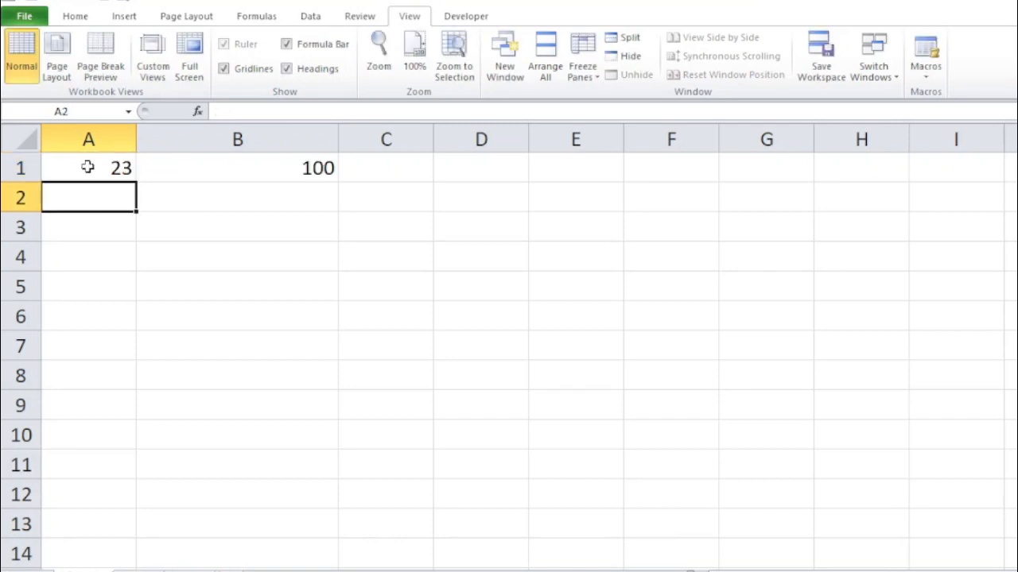
pyautogui.click(202, 164)
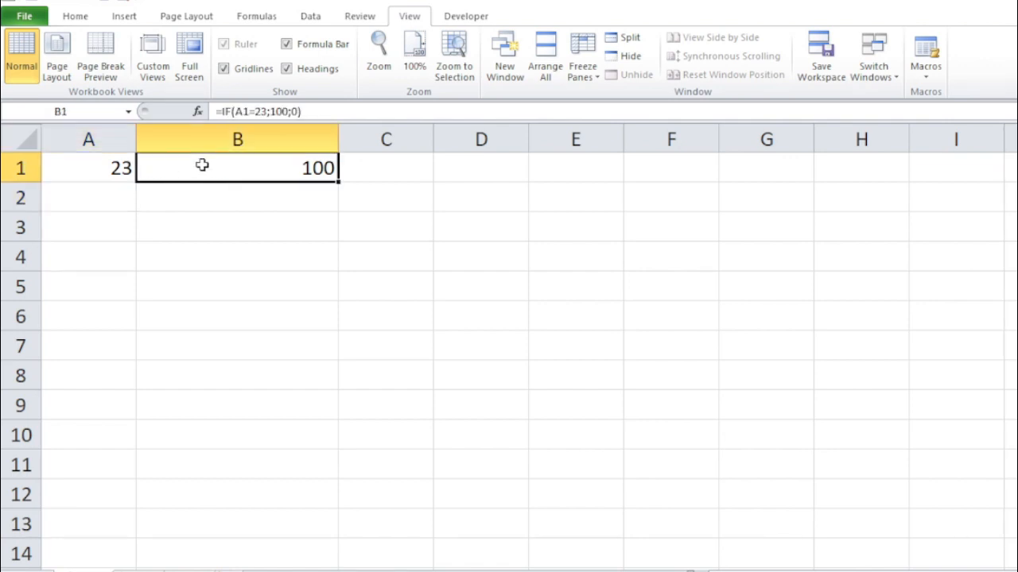
pyautogui.click(359, 173)
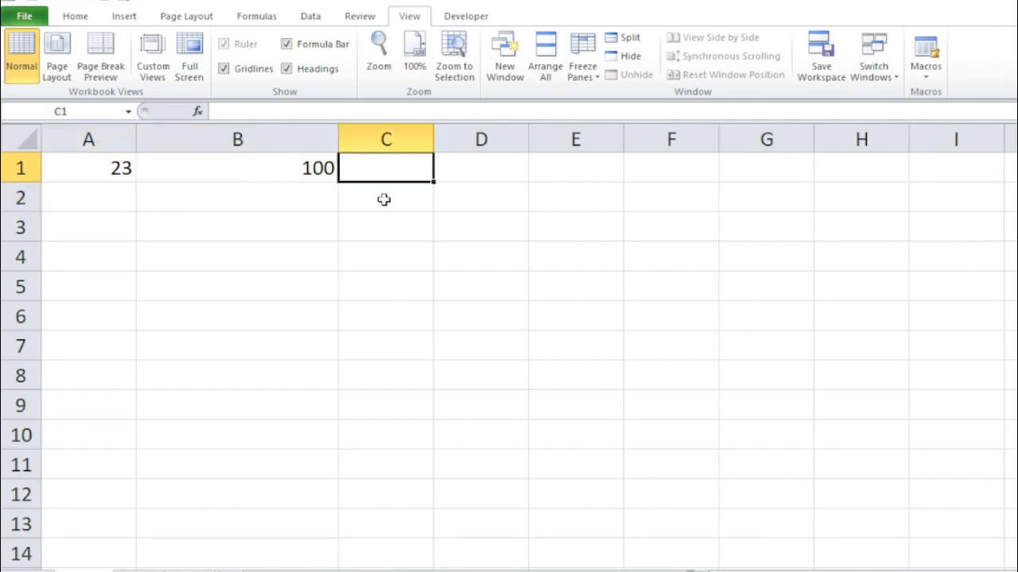
pyautogui.click(384, 199)
pyautogui.click(391, 230)
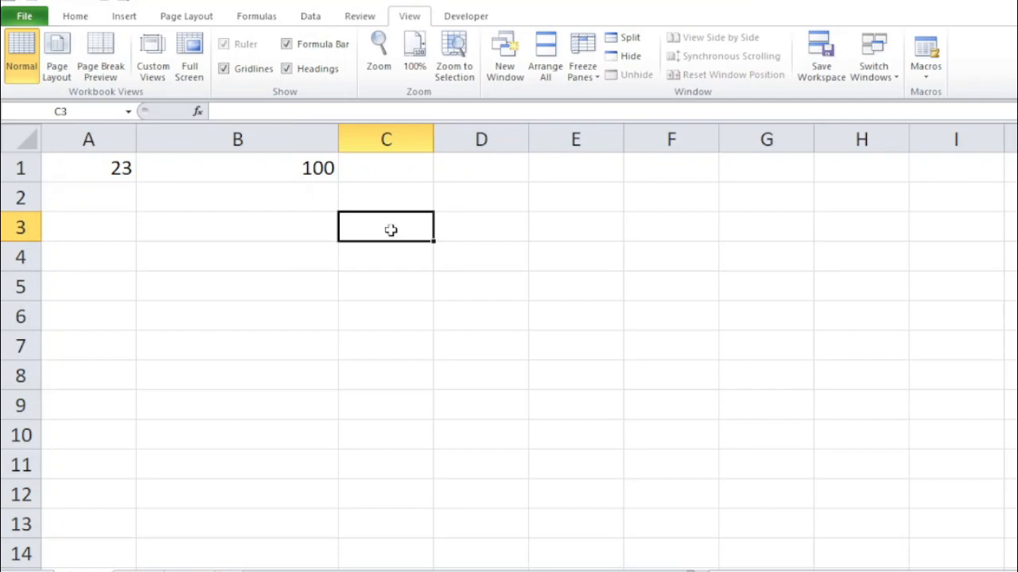
pyautogui.click(549, 325)
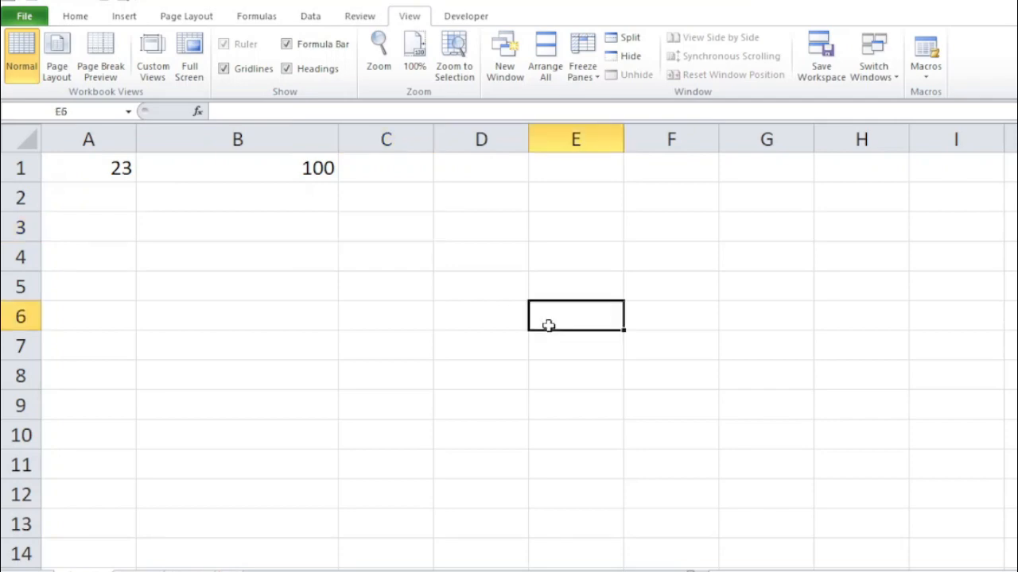